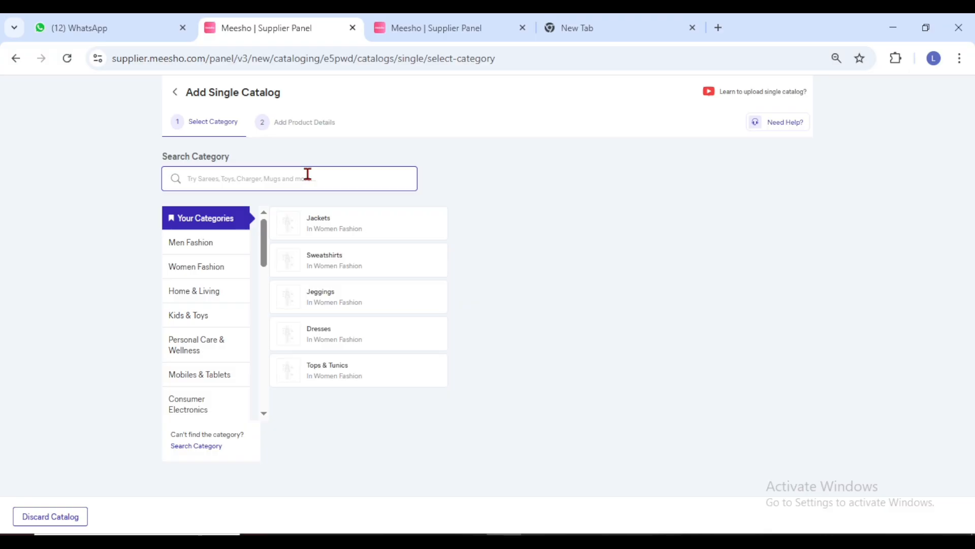
Select the catalog category Women Fashion / Western Wear / Hoodies & Sweatshirts / Sweatshirts.
click(216, 272)
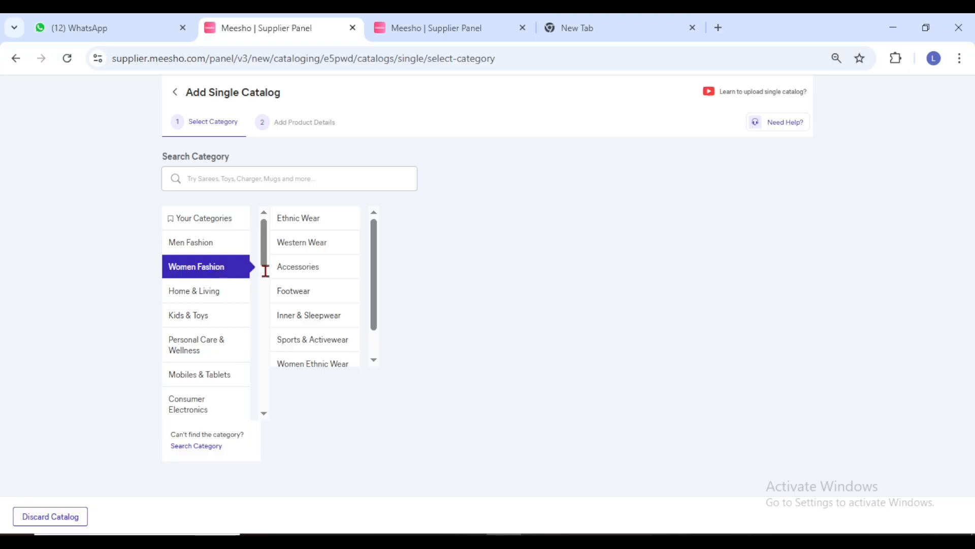
scroll(313, 306, down, 2)
scroll(313, 307, up, 2)
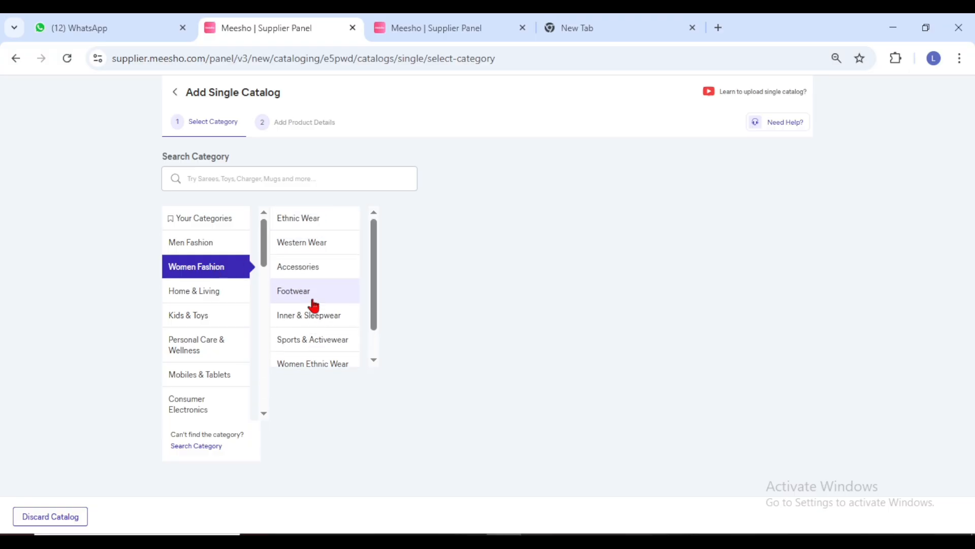
click(321, 247)
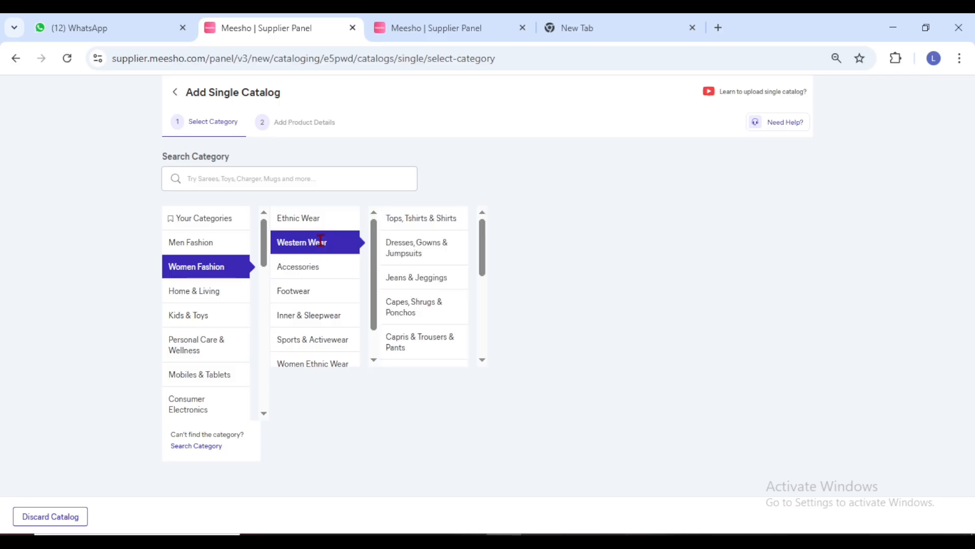
scroll(429, 305, down, 3)
scroll(432, 317, down, 2)
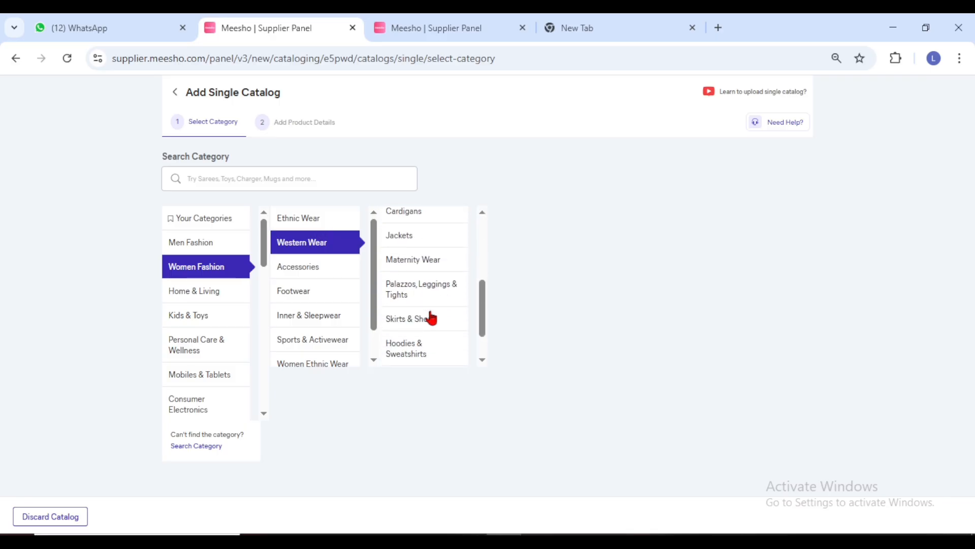
scroll(431, 318, down, 2)
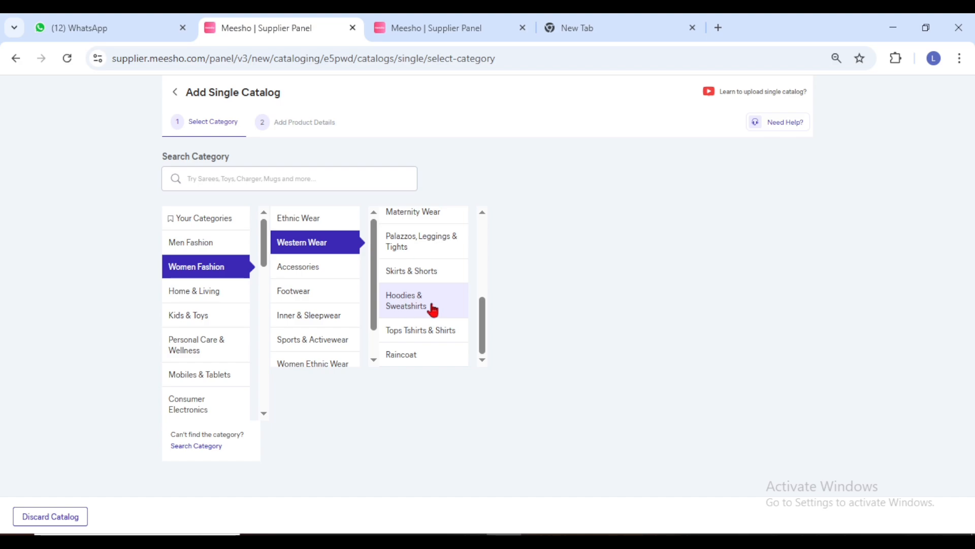
click(433, 308)
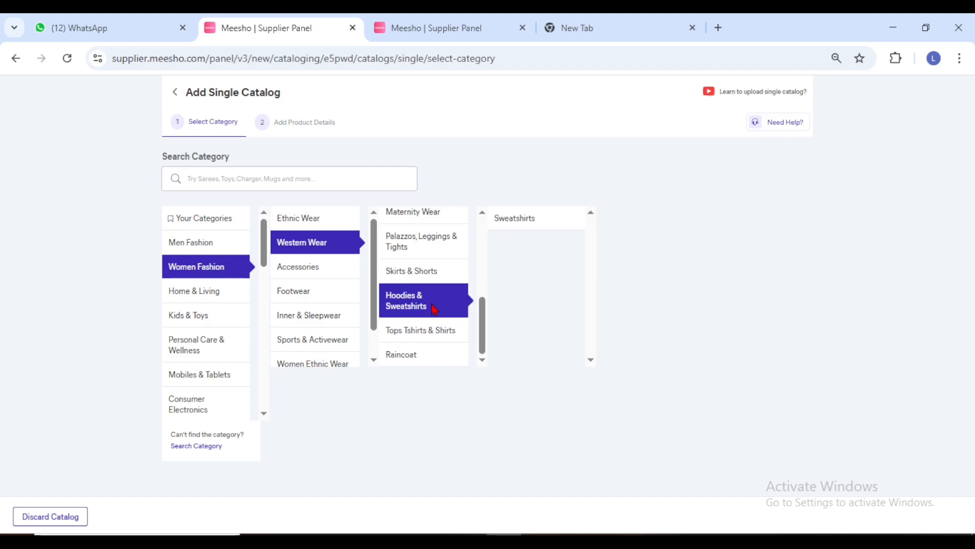
click(525, 222)
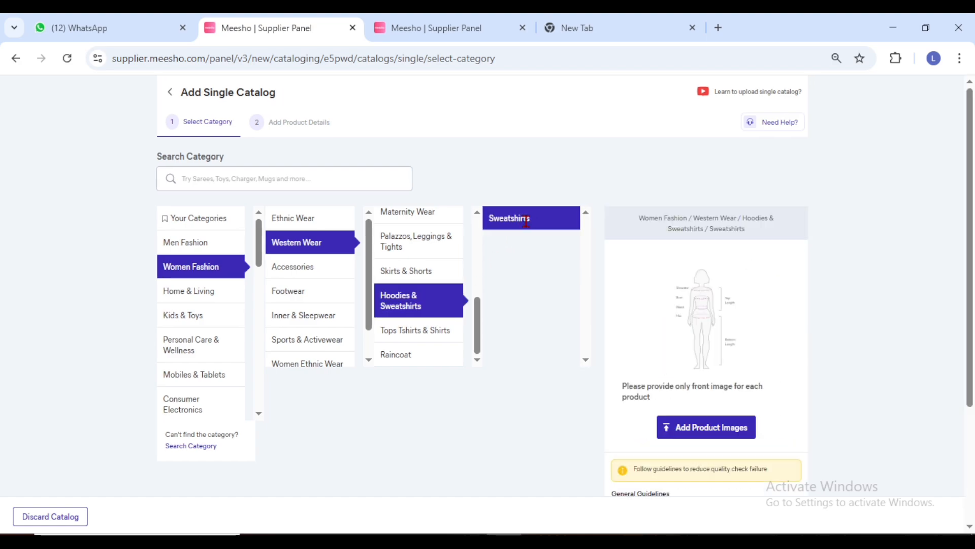
Add the image contra (1) from the contrast folder as the product's front image and continue to the product details.
click(715, 434)
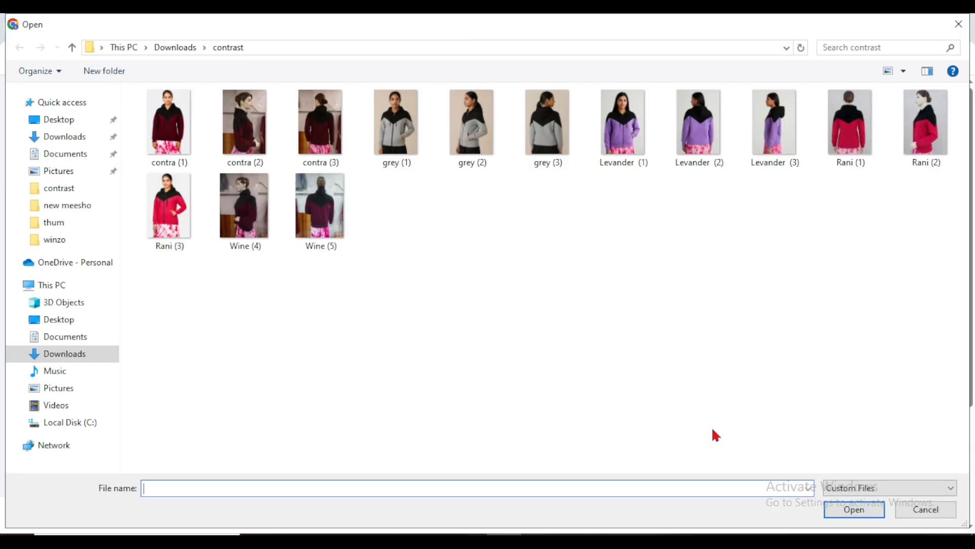
double_click(172, 124)
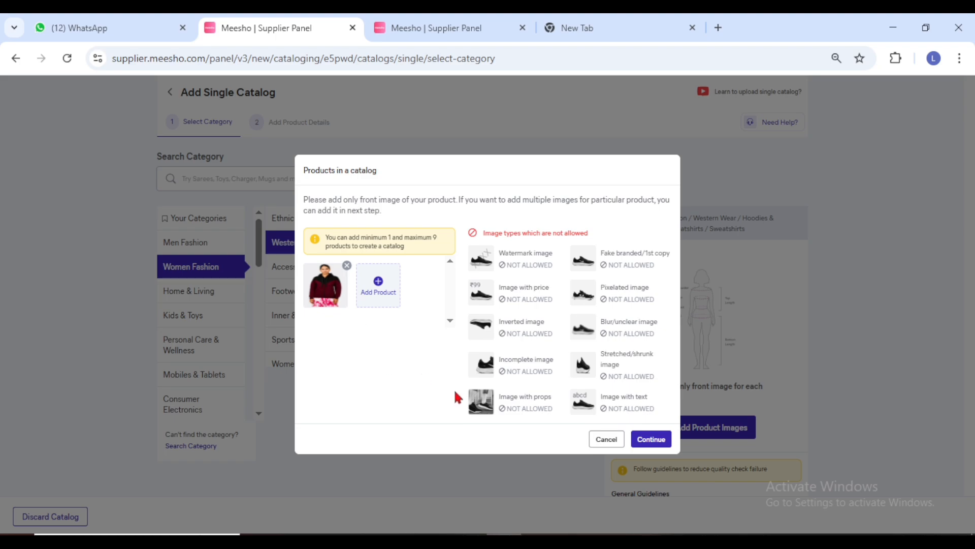
click(652, 440)
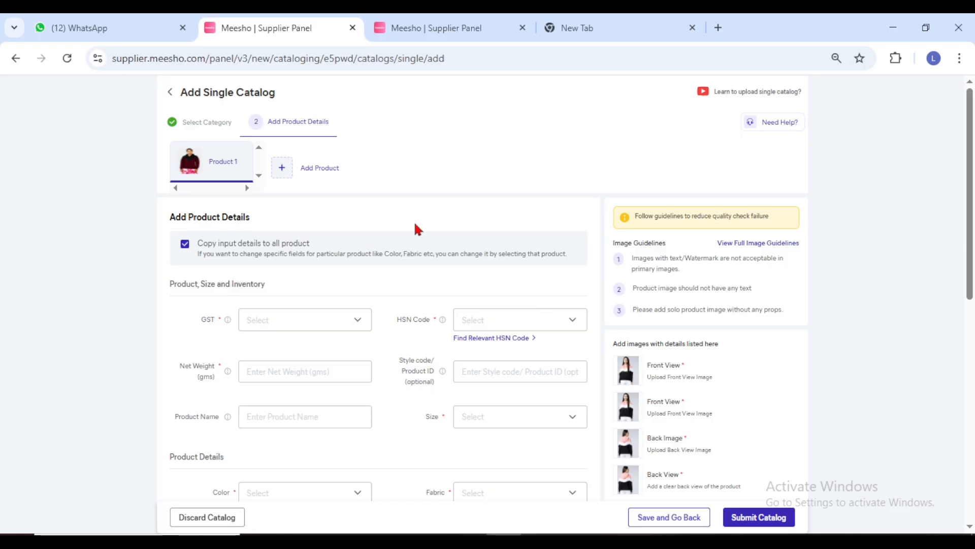
Upload contra (2) and contra (3) as additional images of the product.
scroll(418, 229, down, 10)
scroll(418, 230, up, 10)
scroll(415, 225, down, 5)
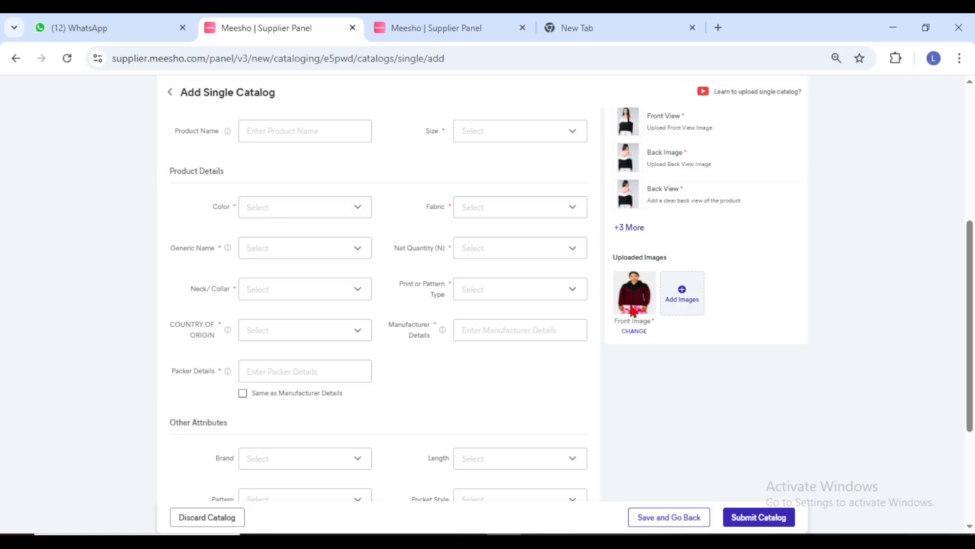
click(687, 302)
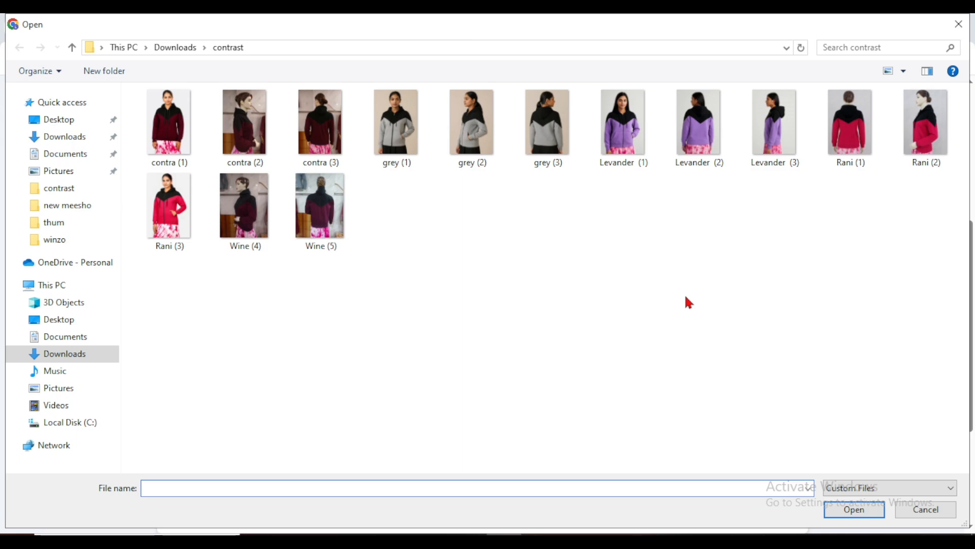
click(254, 139)
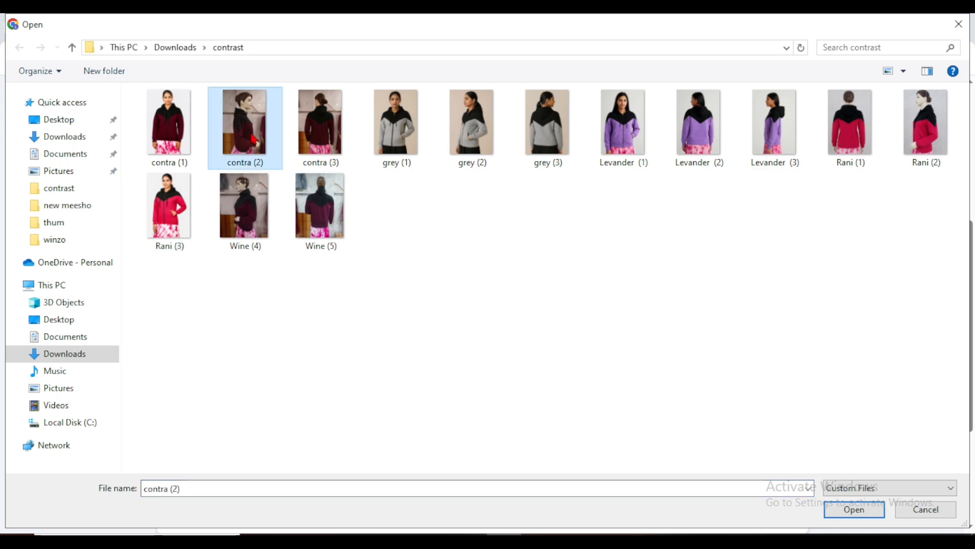
ctrl+click(322, 132)
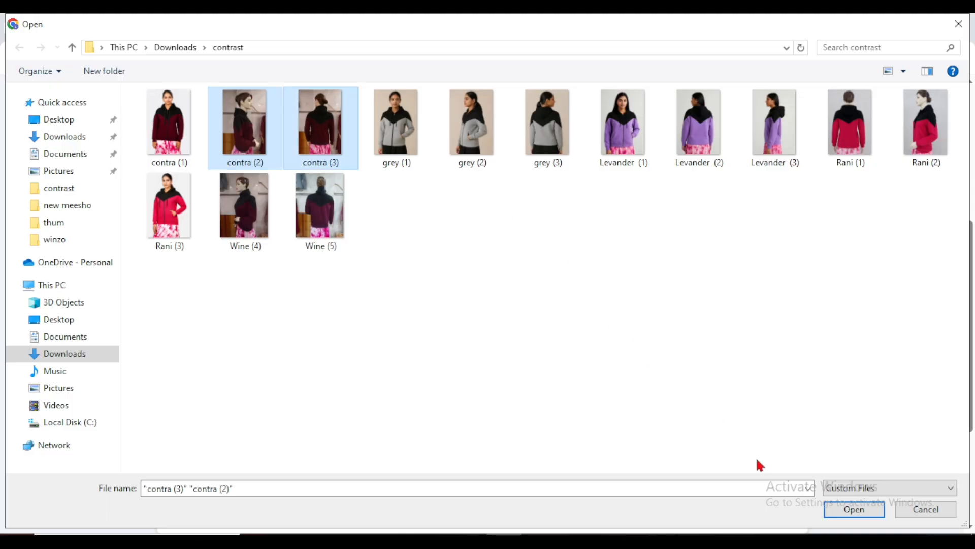
click(851, 508)
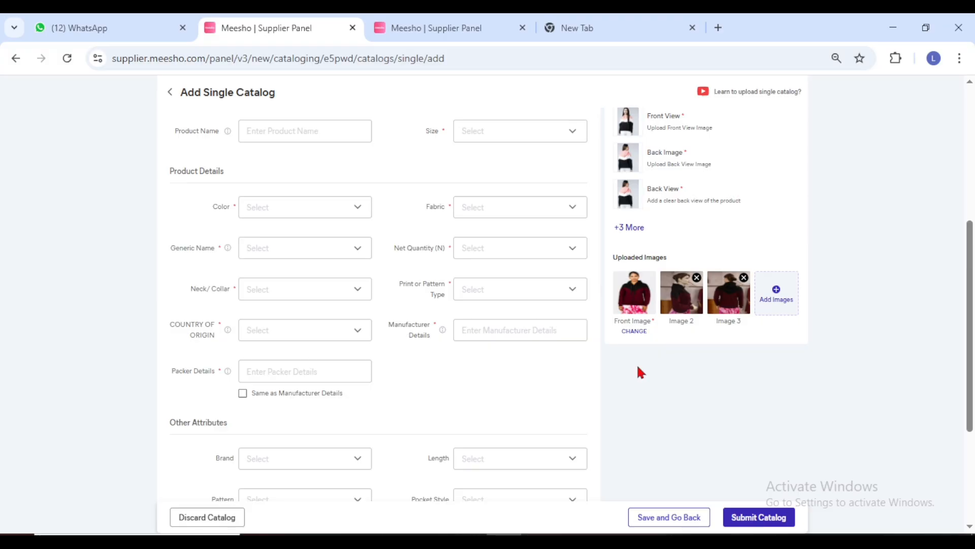
Set the product's GST to 5 and choose the relevant HSN code 61043300 for synthetic fibre.
scroll(636, 363, up, 5)
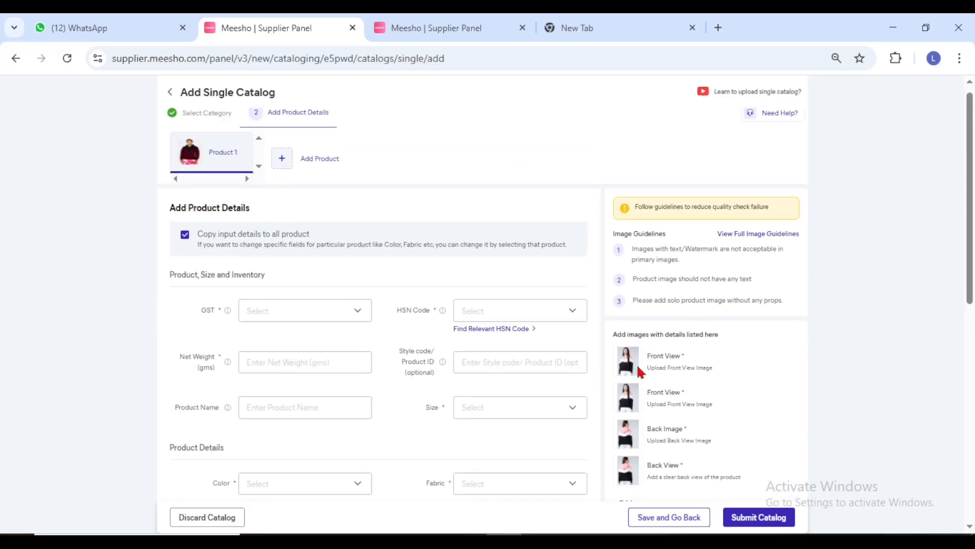
click(324, 316)
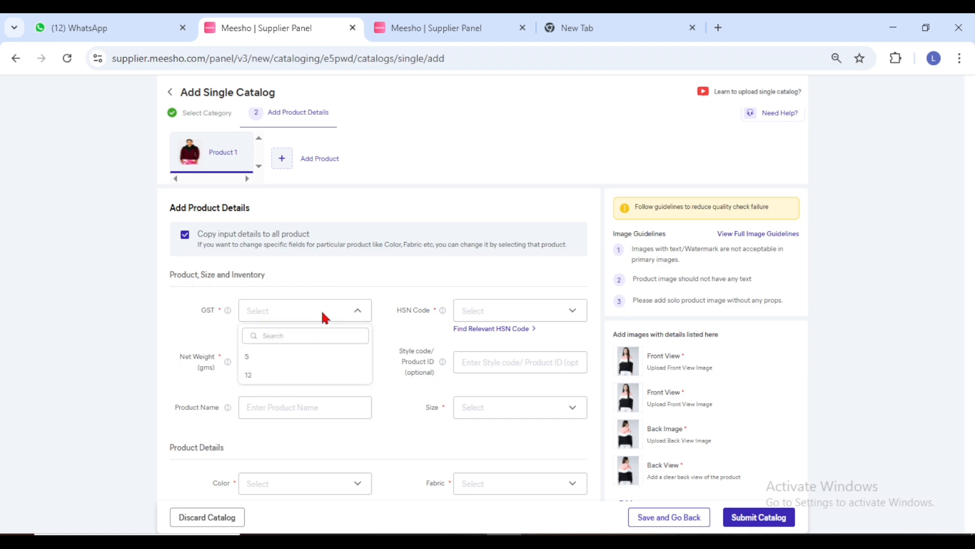
click(273, 358)
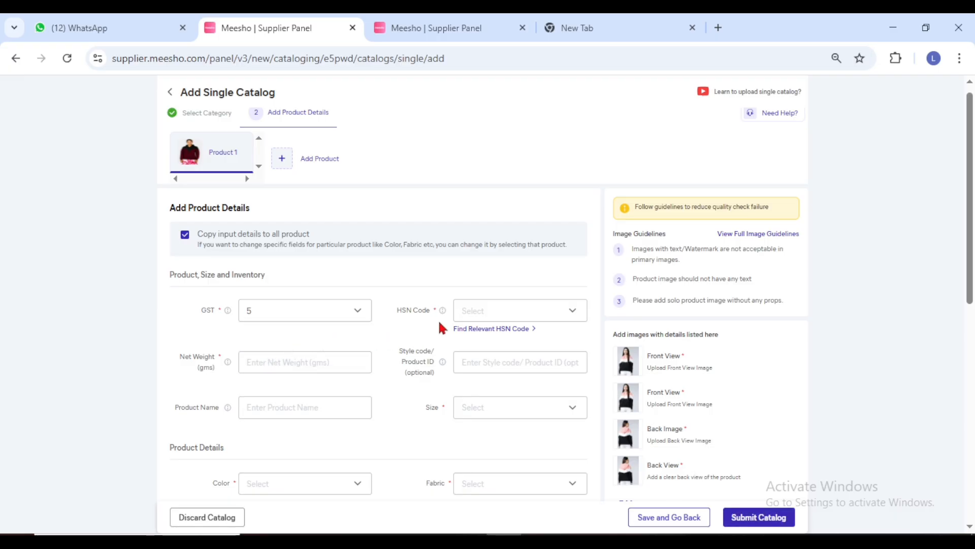
click(494, 330)
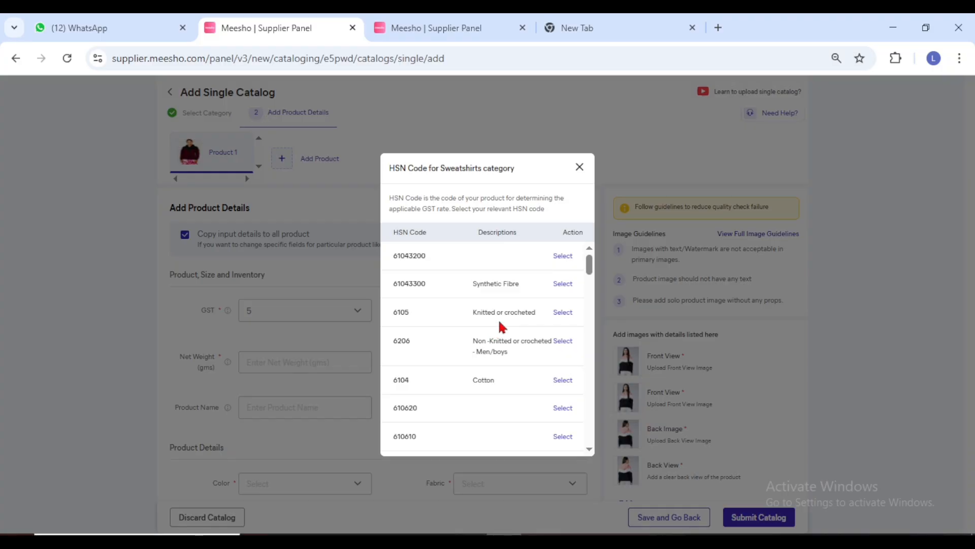
click(563, 284)
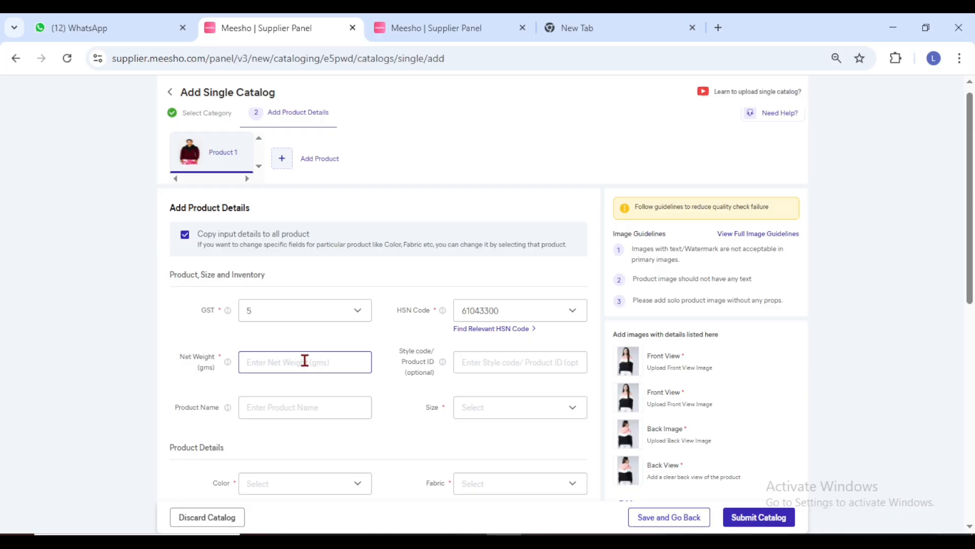
Set the net weight to 200 gms and the style code to "Contrans Black & Wine".
text(200)
click(395, 389)
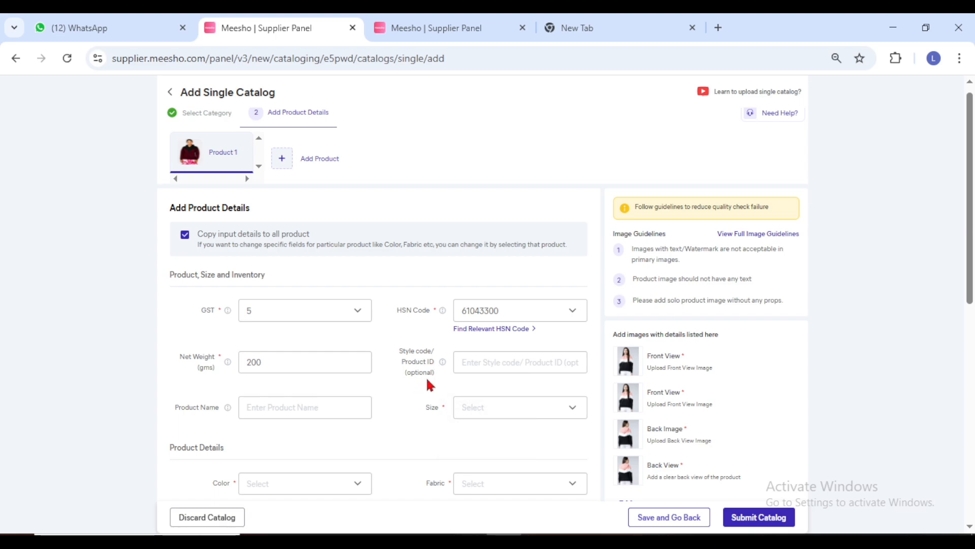
click(479, 364)
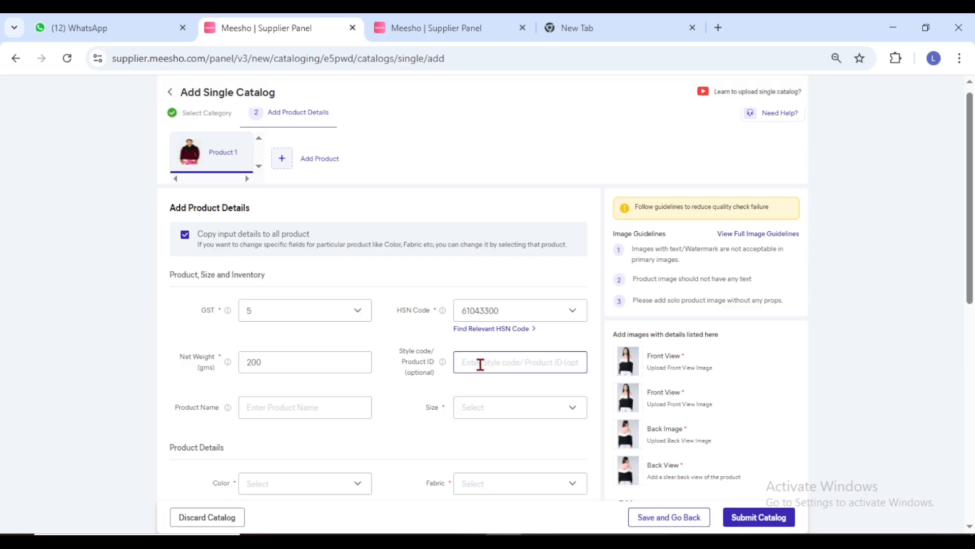
scroll(481, 364, down, 3)
click(480, 364)
scroll(479, 361, up, 2)
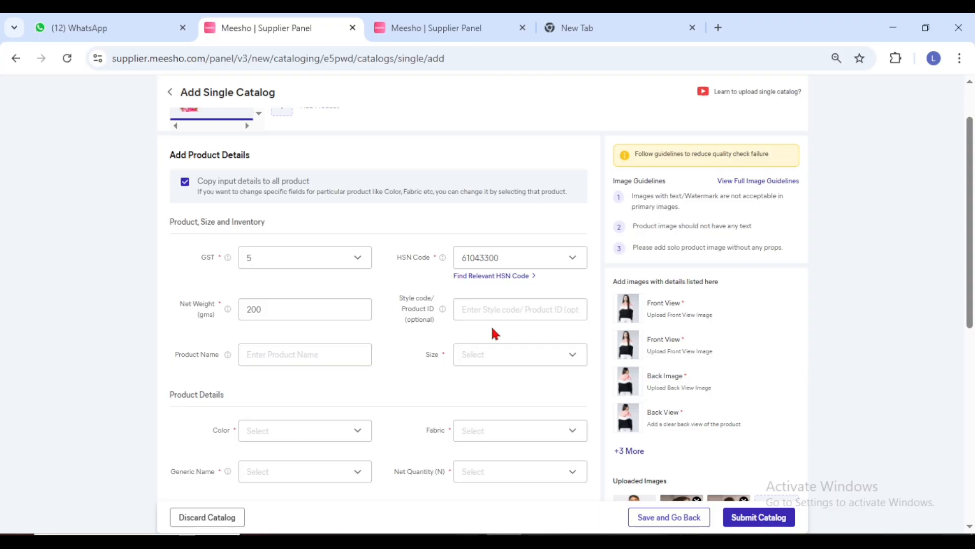
click(497, 312)
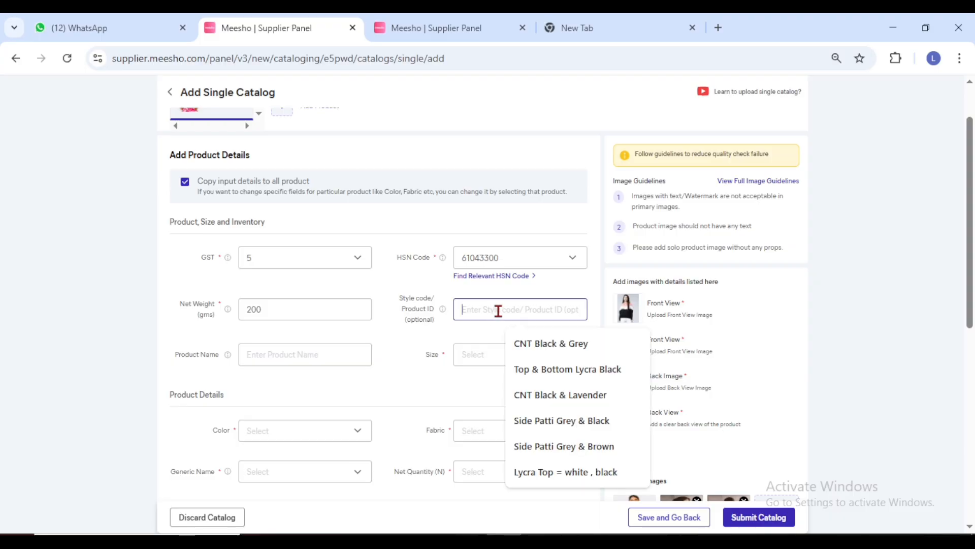
click(418, 338)
click(464, 315)
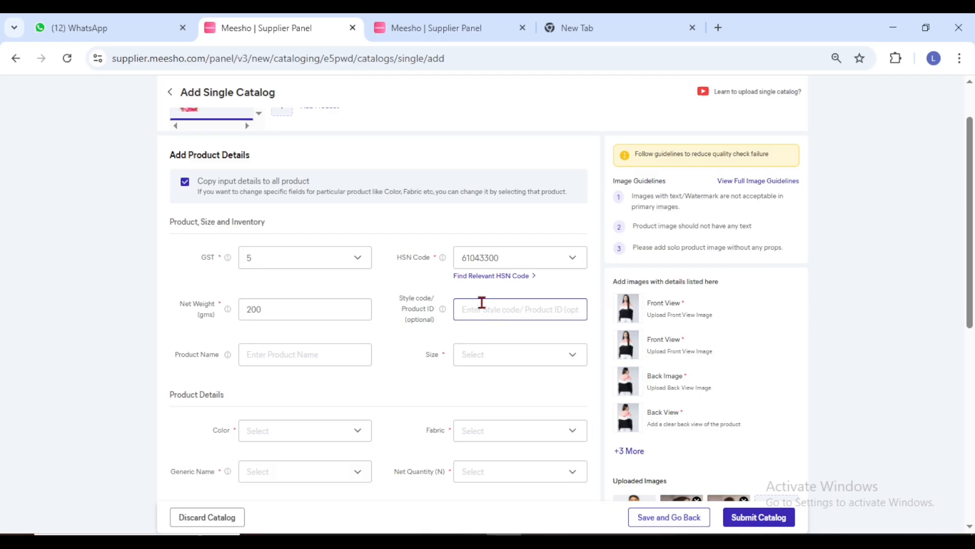
click(482, 303)
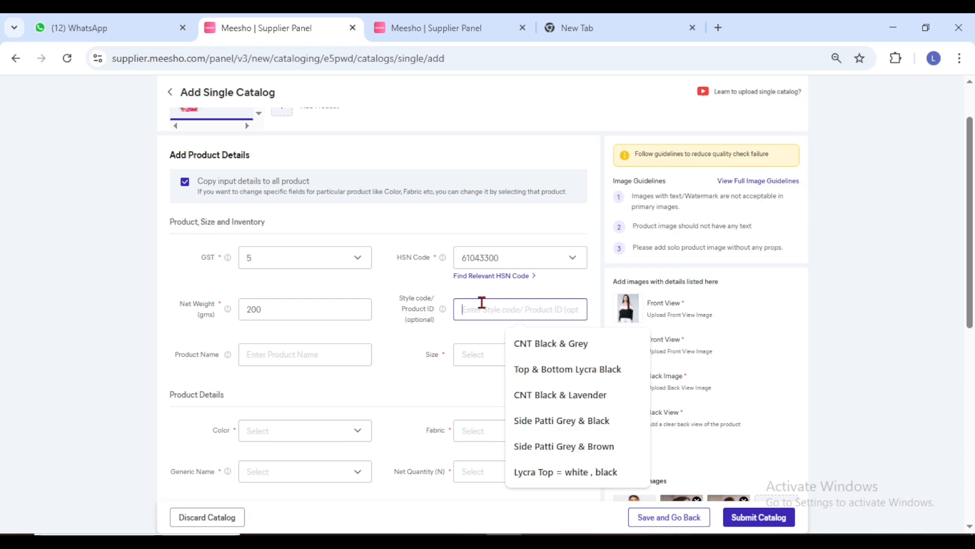
text(Contrans Black & Wine)
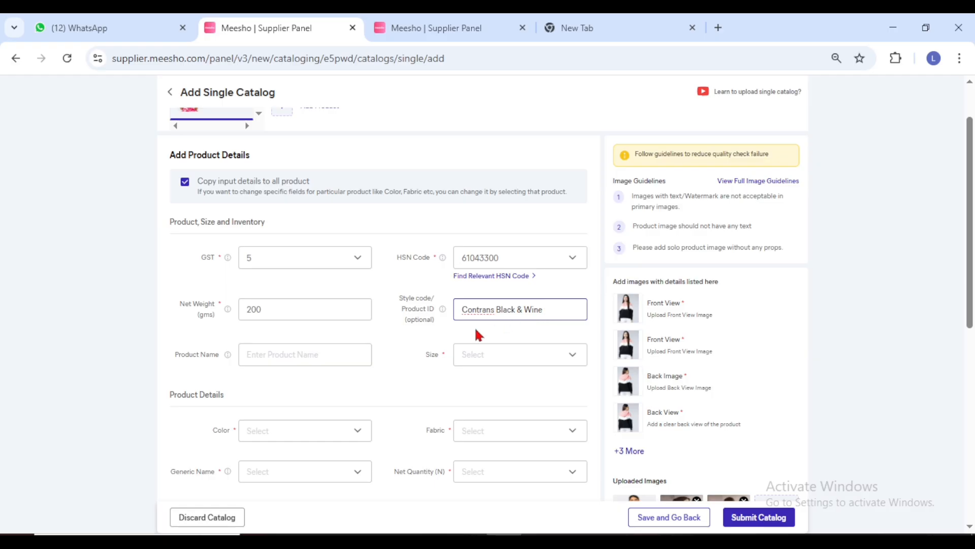
Enter a product name beginning "Women’s Stylish Black & Wine Co" and apply the sizes S, M, L, XL and XXL.
click(248, 360)
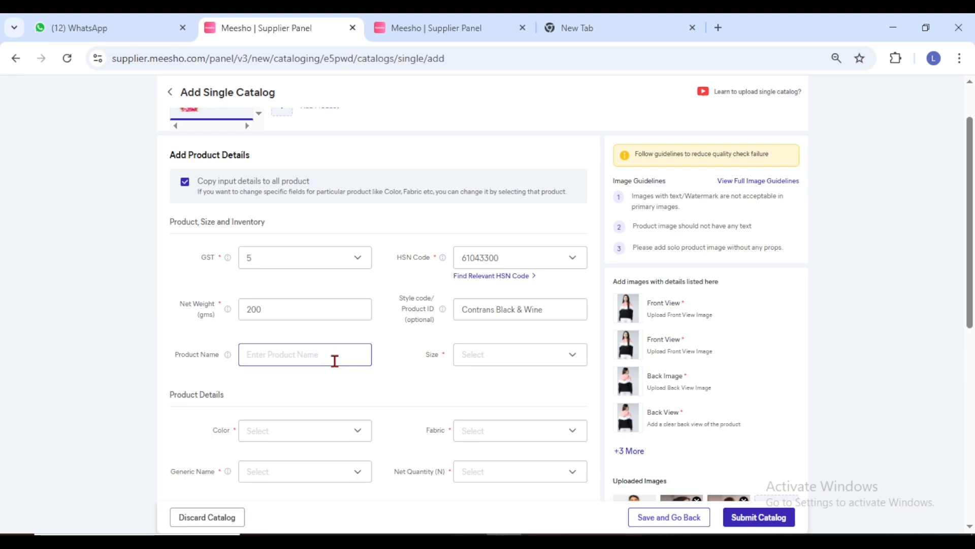
text(Women’s Stylish Black & Wine Co)
click(489, 355)
click(540, 386)
click(466, 406)
click(527, 407)
click(499, 407)
click(465, 429)
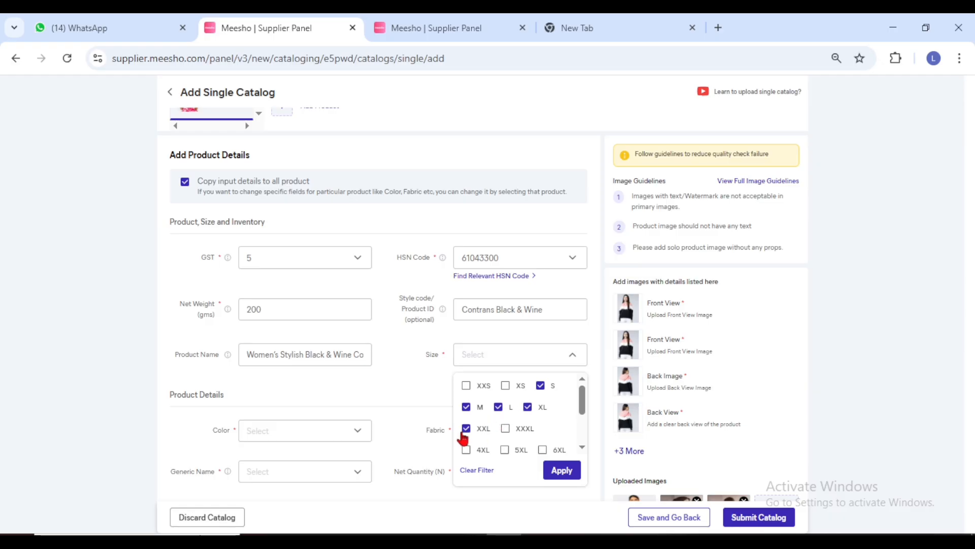
click(562, 470)
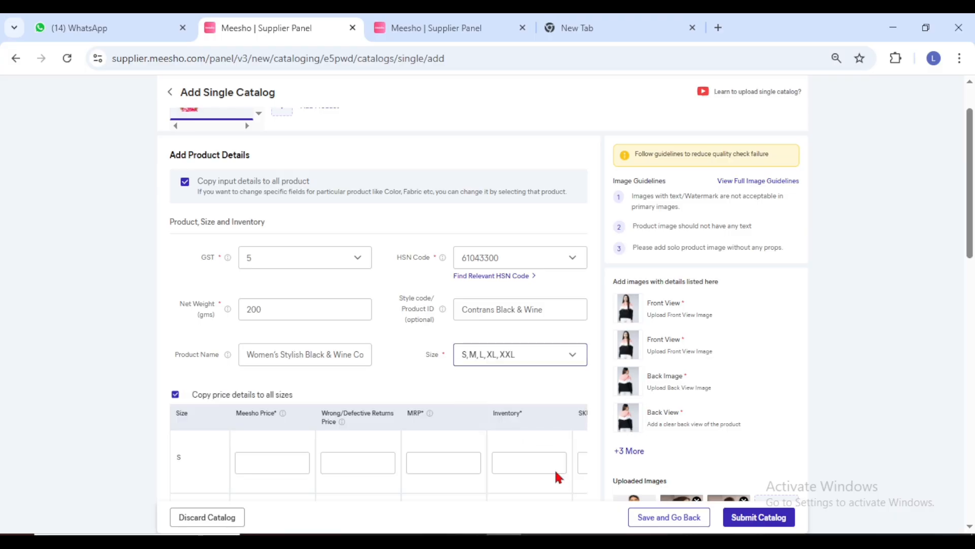
Set the Meesho price to 365 for all sizes in the size and price table.
scroll(262, 257, down, 3)
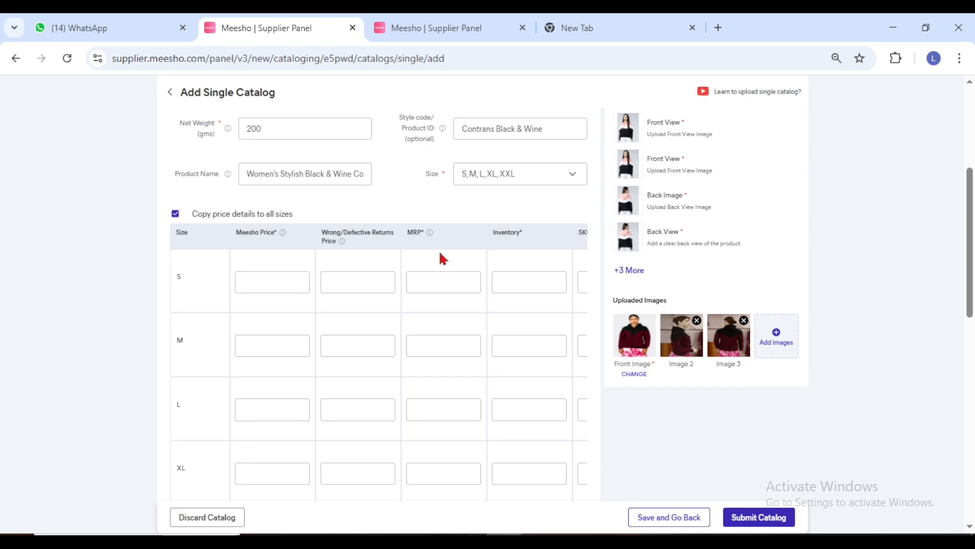
scroll(501, 255, right, 5)
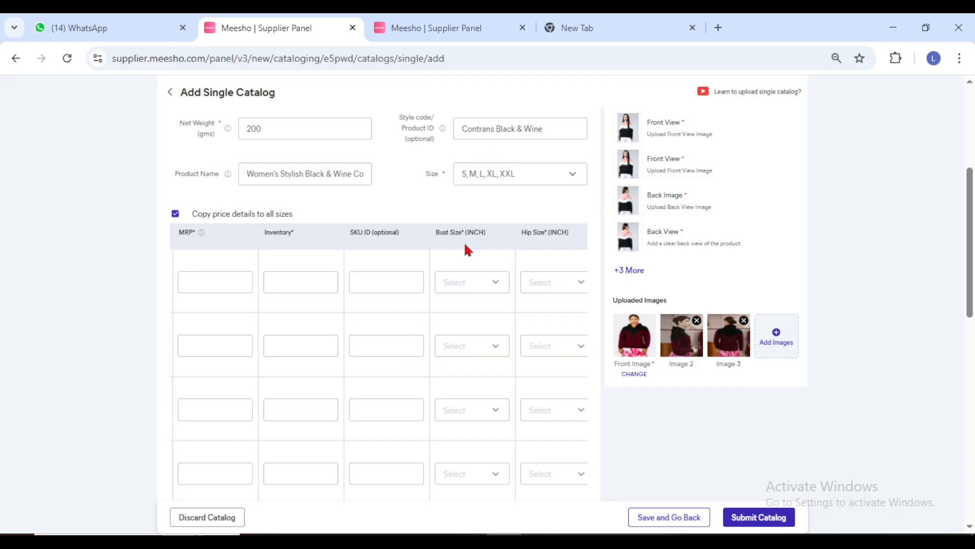
scroll(466, 246, right, 1)
scroll(464, 241, right, 2)
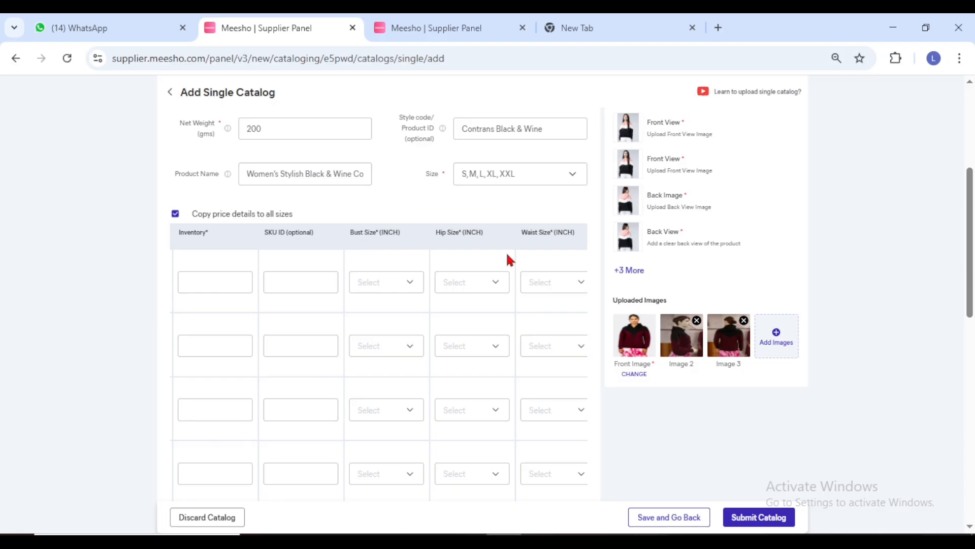
scroll(537, 259, right, 3)
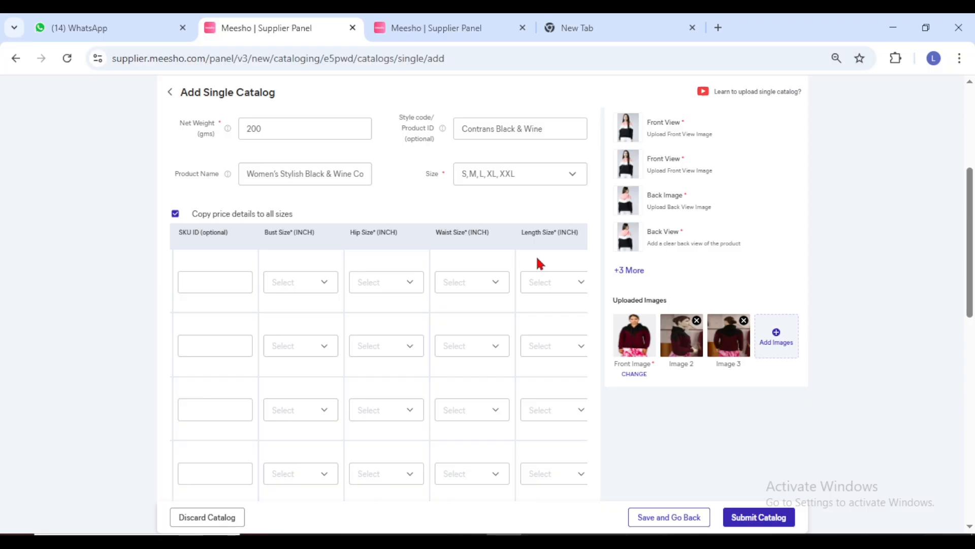
scroll(356, 282, left, 6)
click(266, 284)
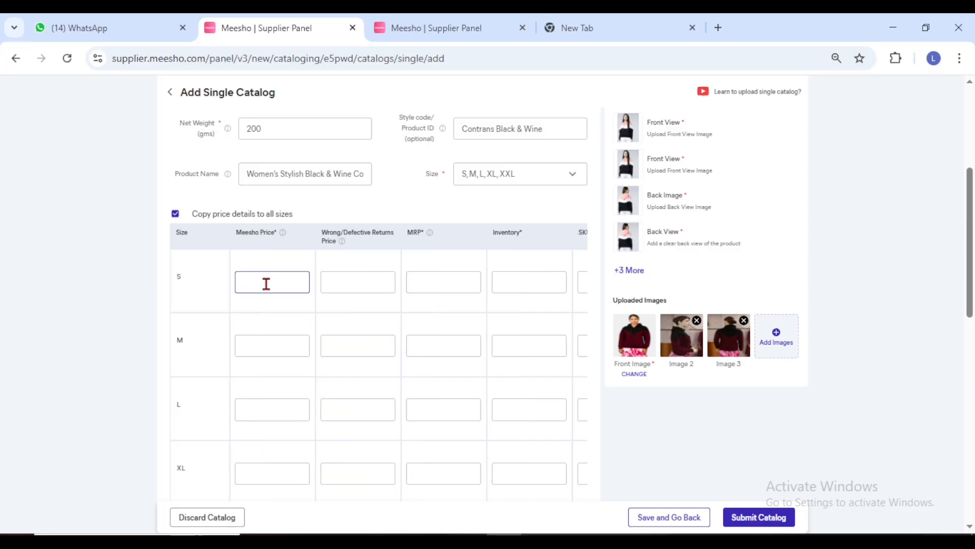
text(365)
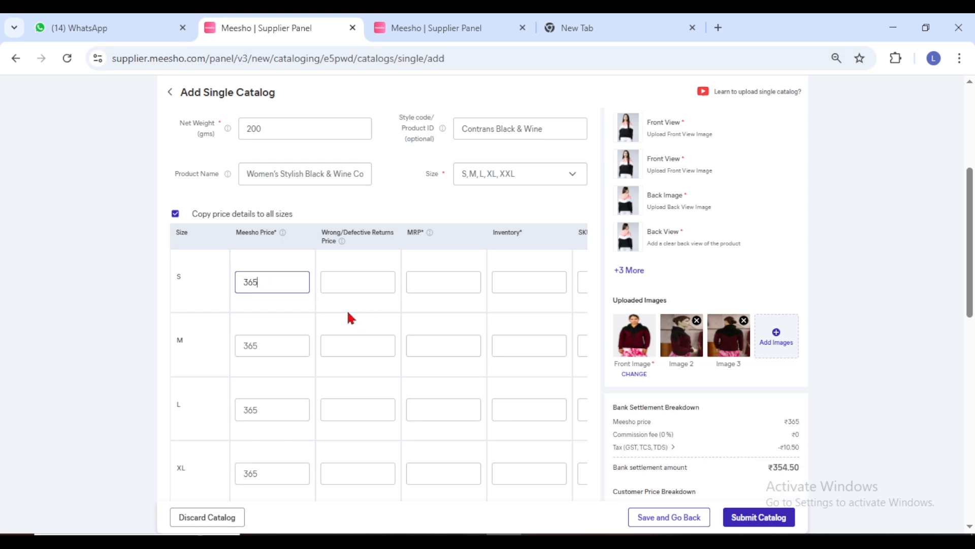
Clear the suggested wrong/defective returns price for all sizes.
click(337, 283)
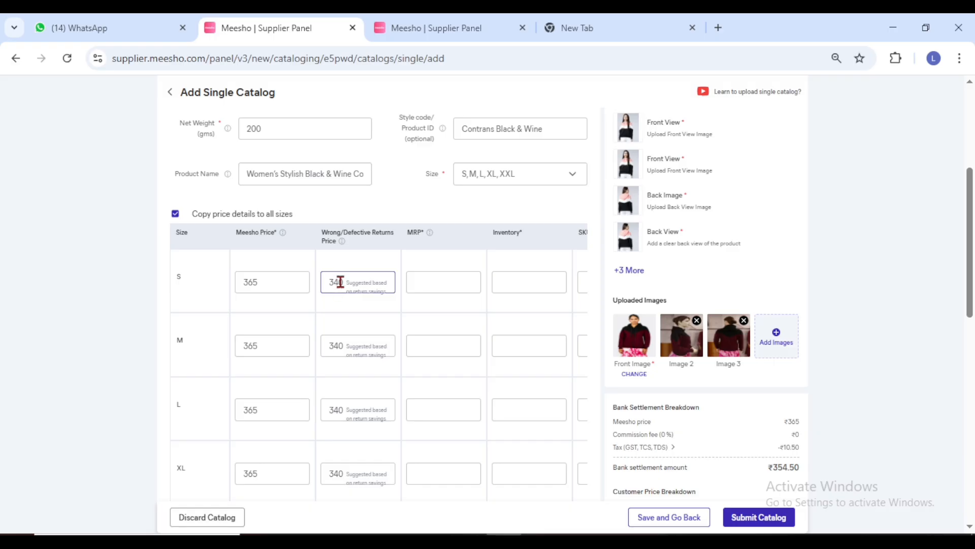
double_click(340, 282)
key(BackSpace)
Set the MRP to 799 for all sizes and the inventory to 1000 for size S.
click(419, 292)
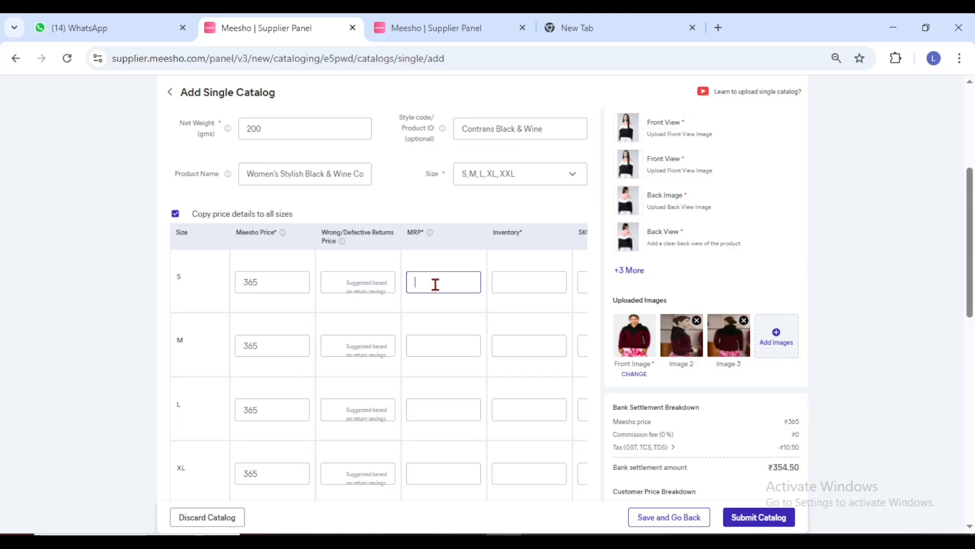
text(79)
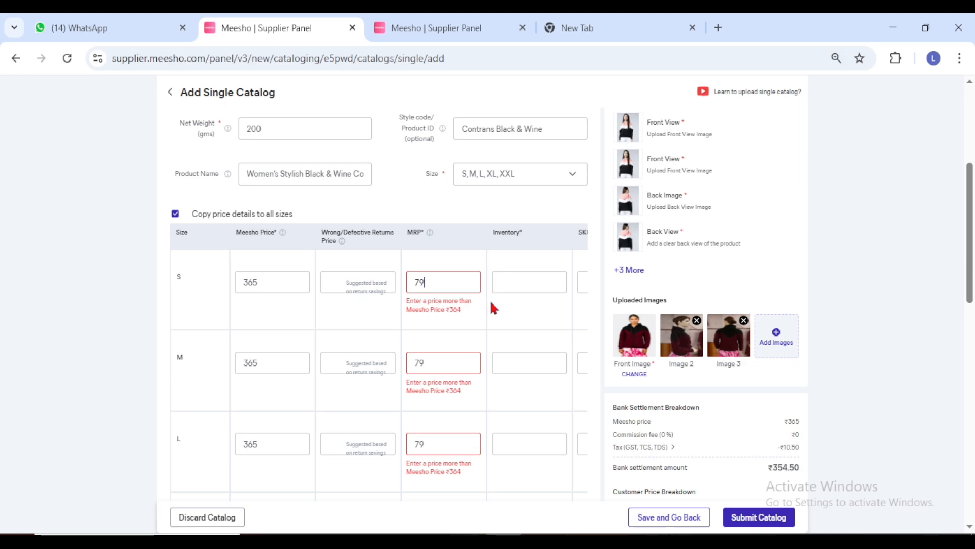
text(9)
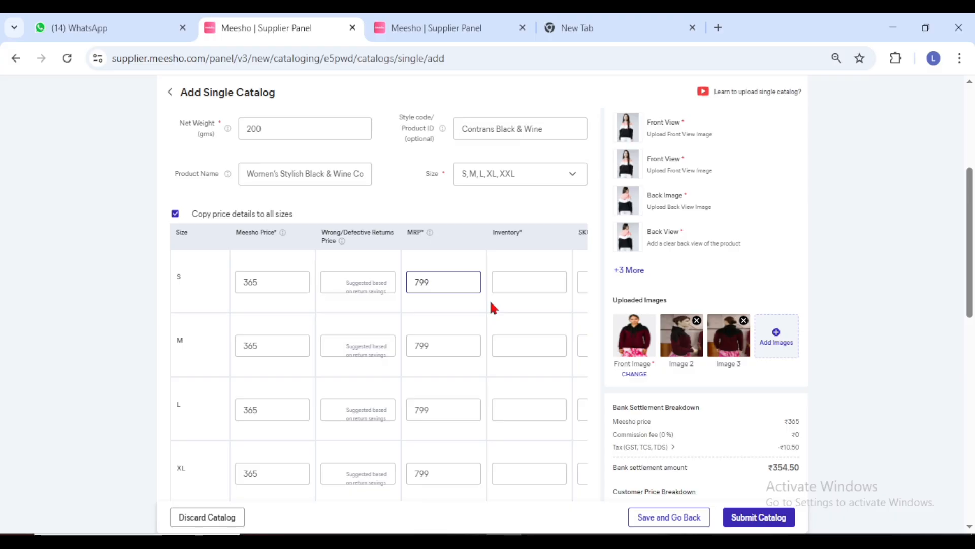
click(523, 286)
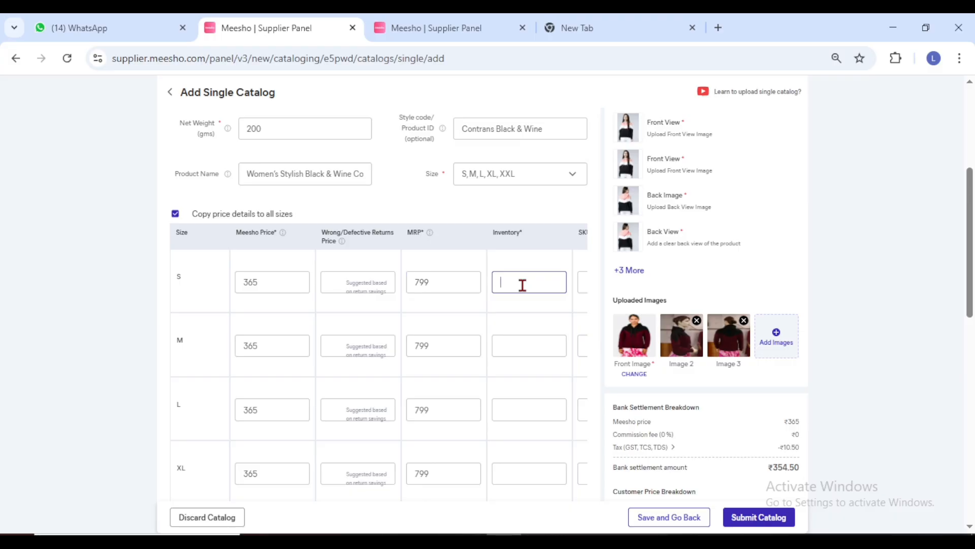
text(1000)
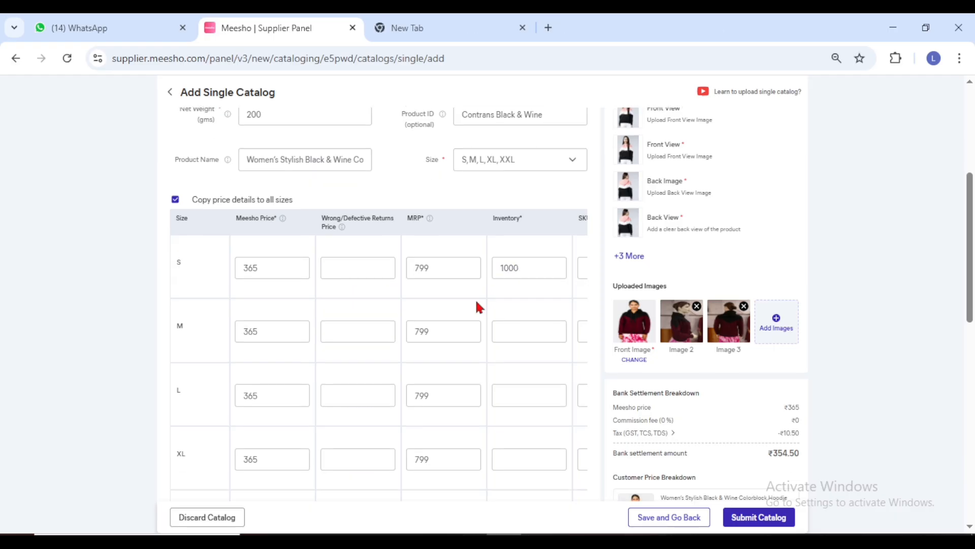
Set the bust size to 36 inches and the hip size to 34 inches for size S.
scroll(477, 304, right, 3)
scroll(477, 302, right, 5)
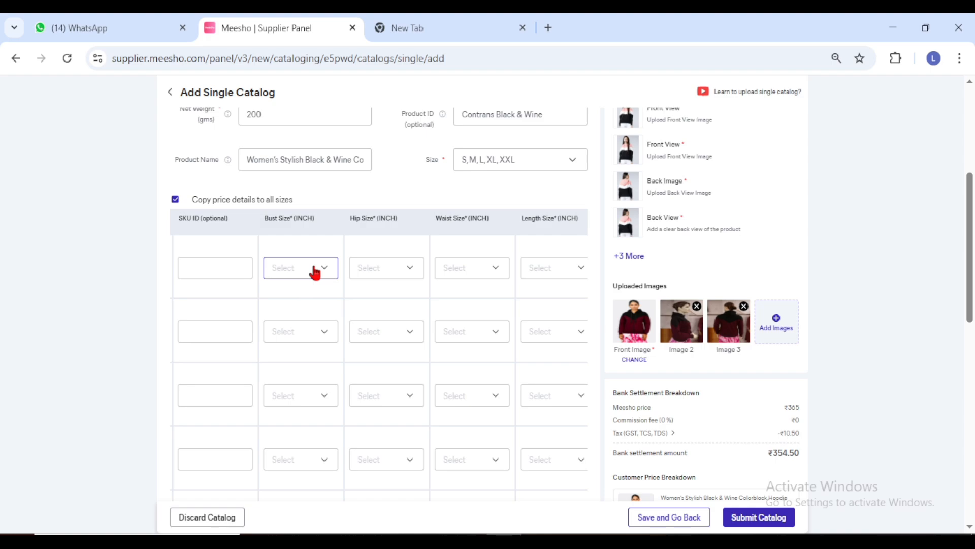
click(315, 270)
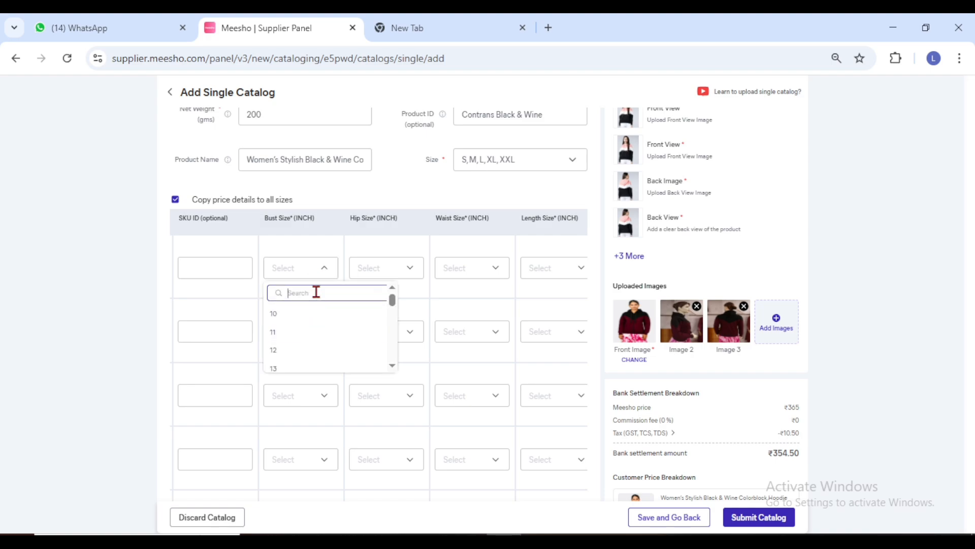
text(36)
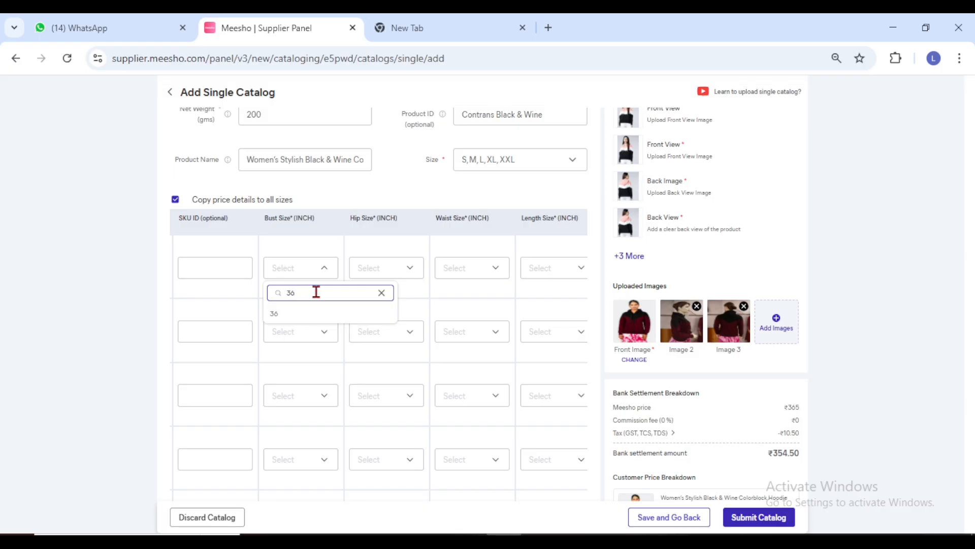
click(284, 313)
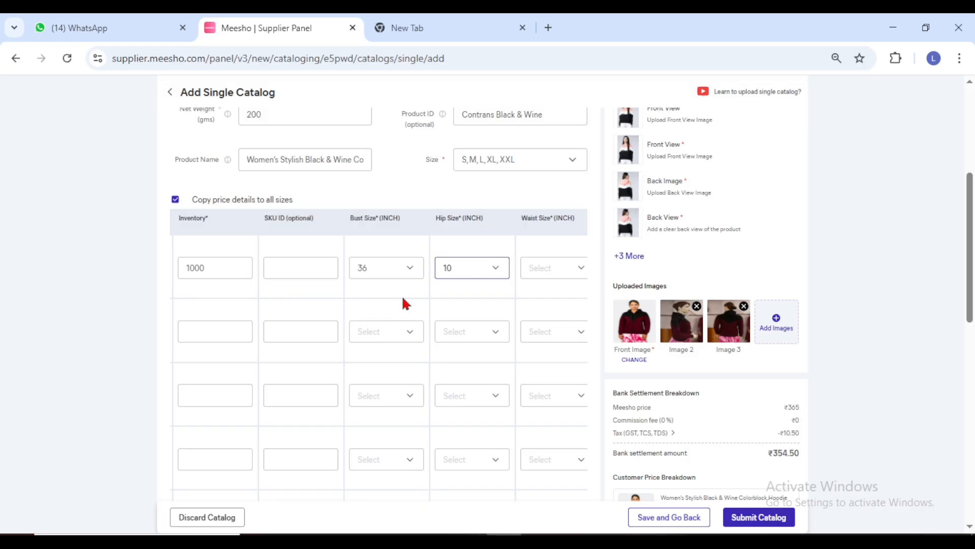
click(476, 278)
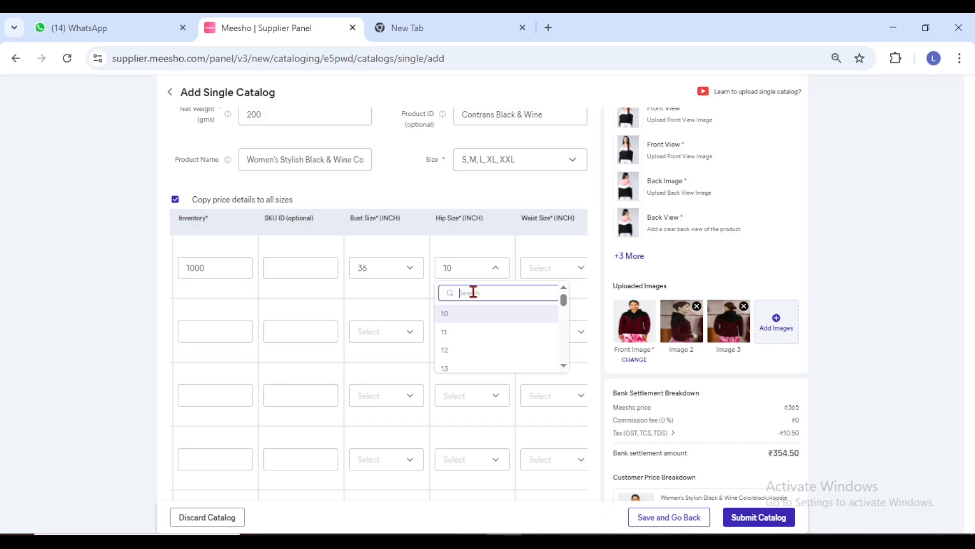
text(34)
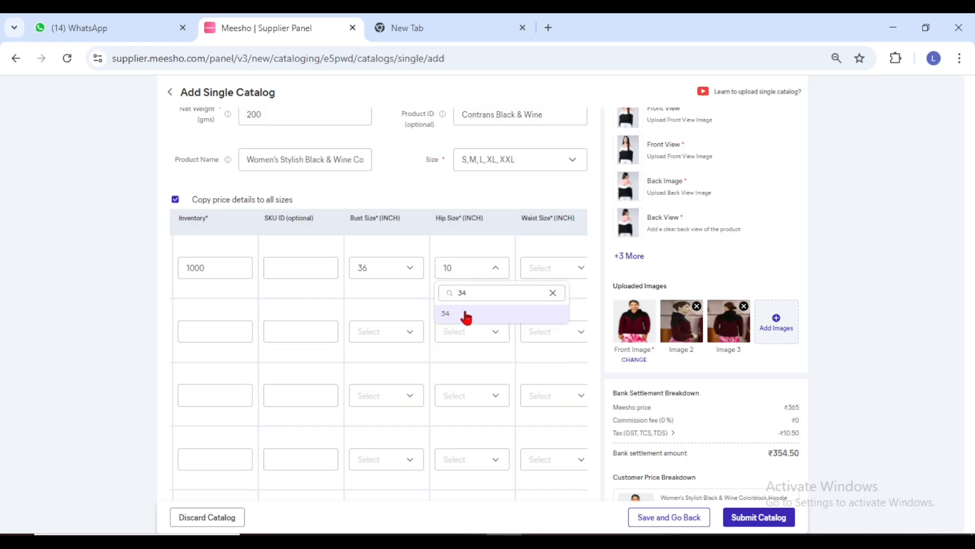
click(466, 315)
Set the waist size to 34 inches and the length size to 22 inches for size S.
scroll(501, 302, right, 2)
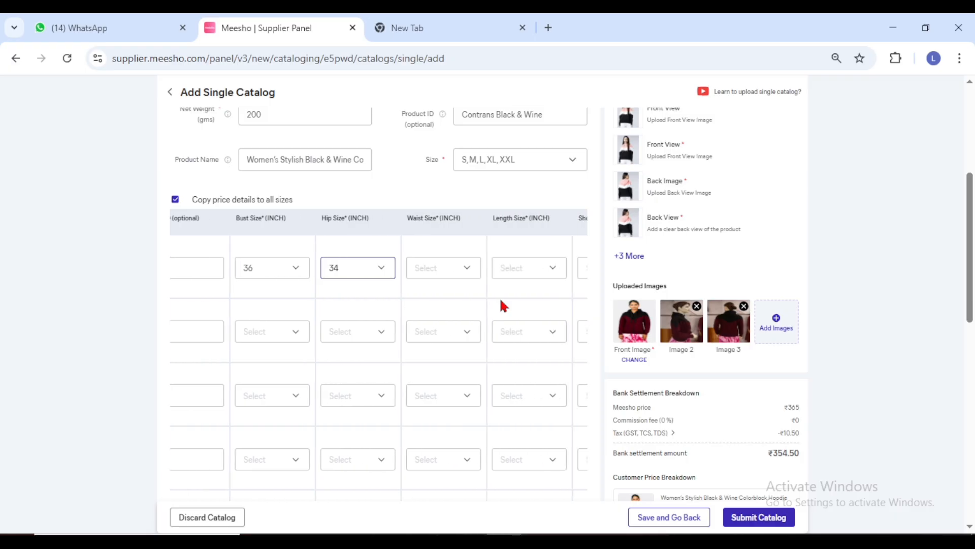
click(464, 271)
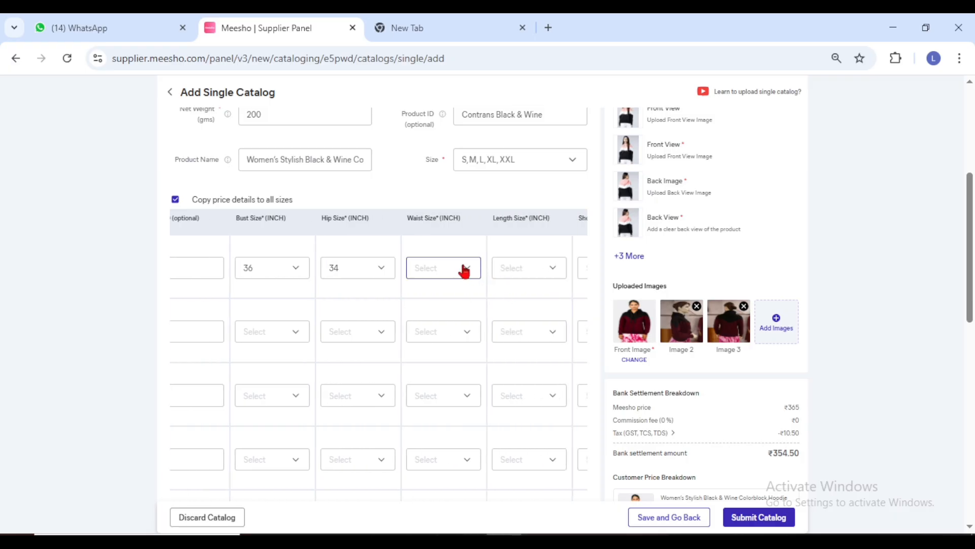
click(442, 274)
text(34)
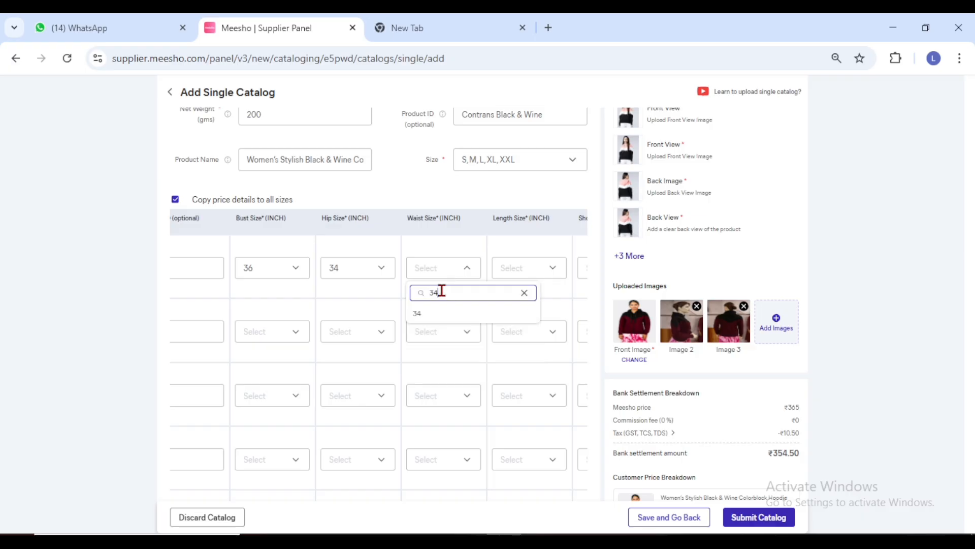
click(434, 316)
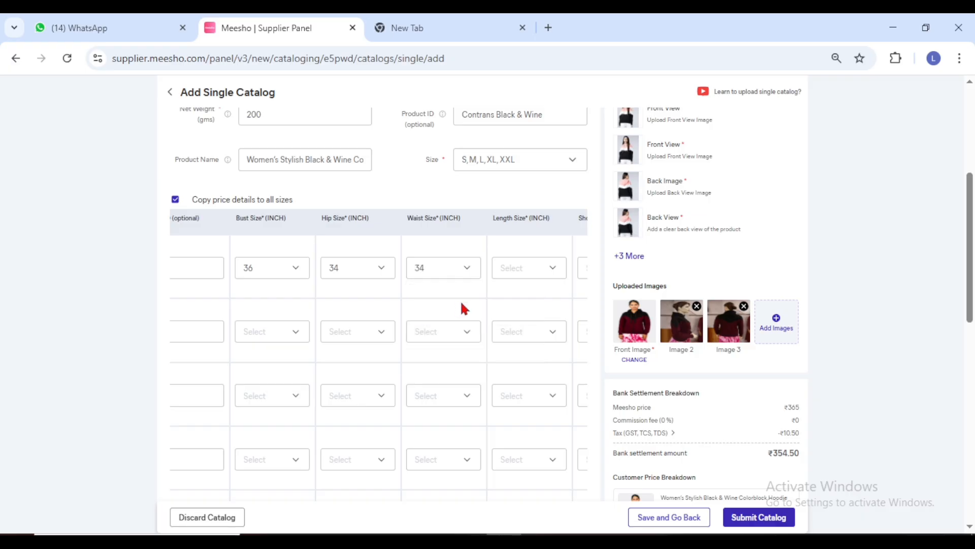
click(523, 276)
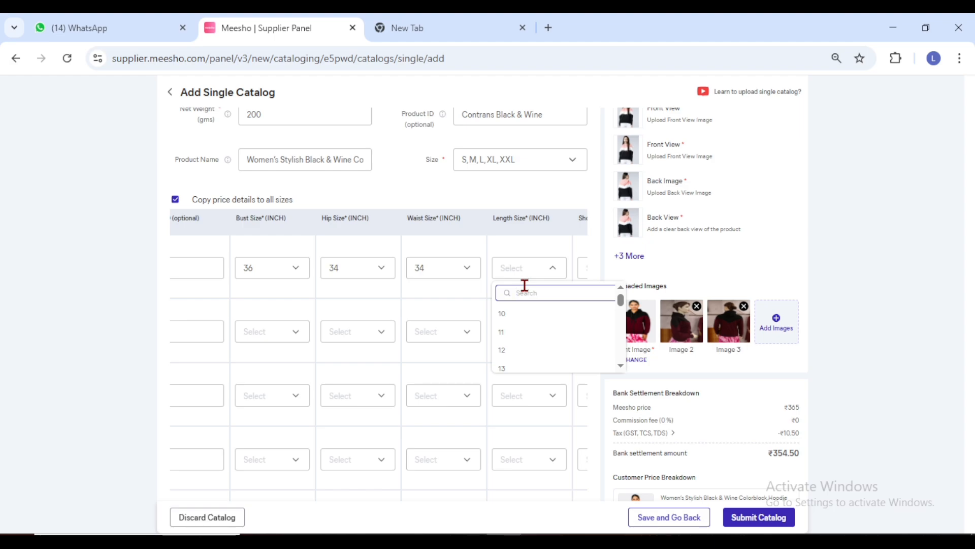
text(22)
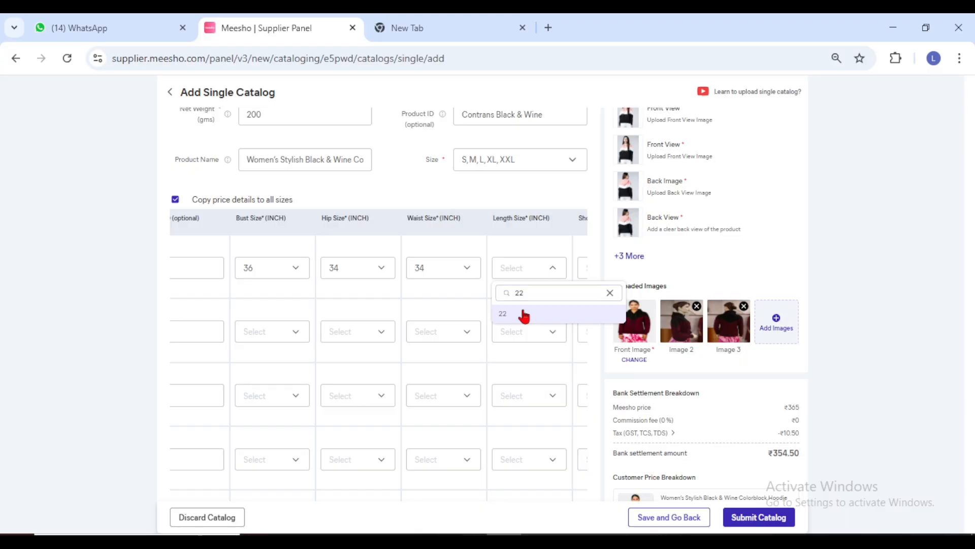
click(500, 310)
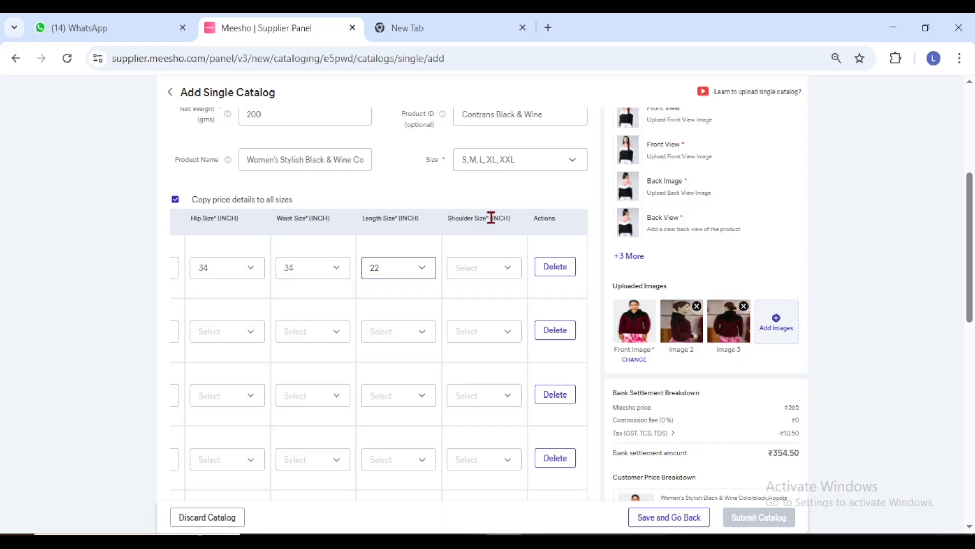
Set the shoulder size to 16 inches for size S.
drag(489, 217, 486, 217)
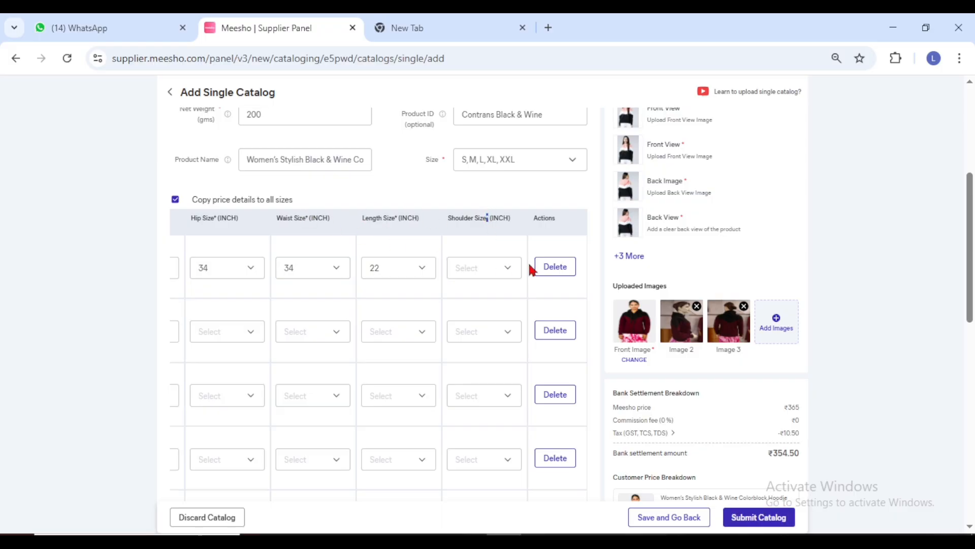
click(517, 267)
text(16)
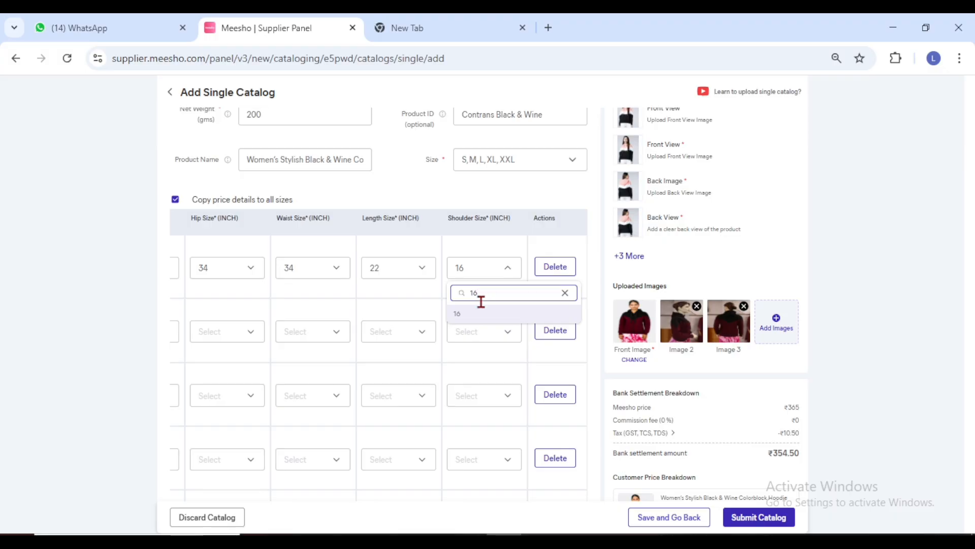
click(480, 315)
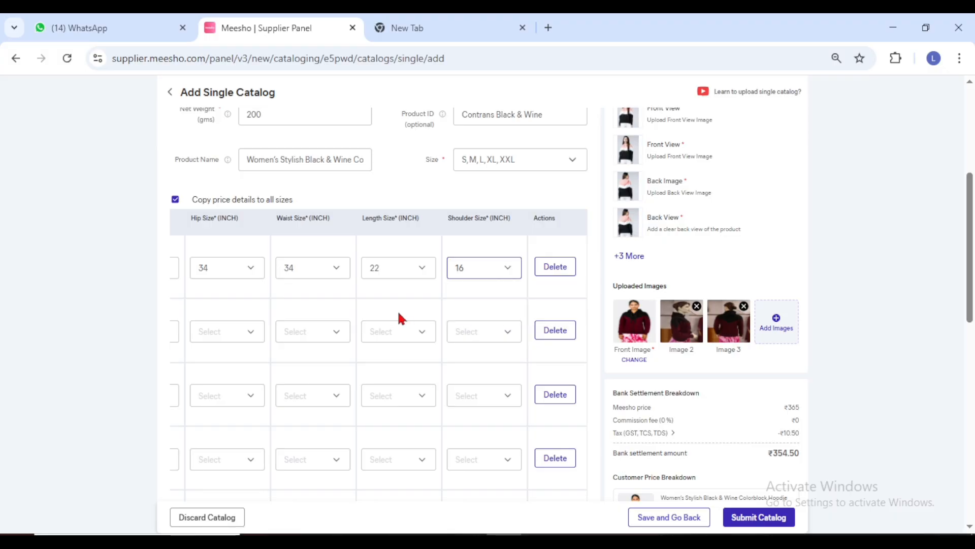
scroll(324, 301, left, 8)
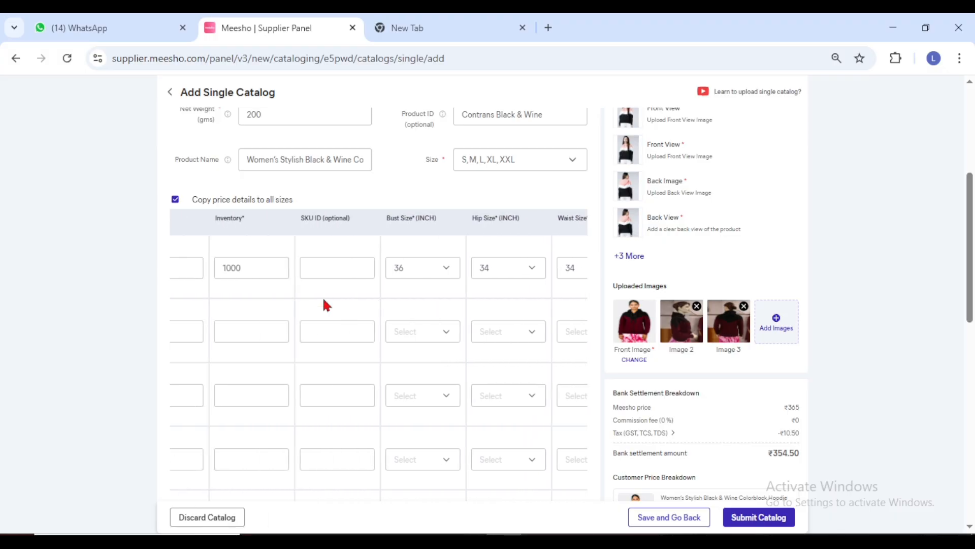
scroll(323, 299, left, 2)
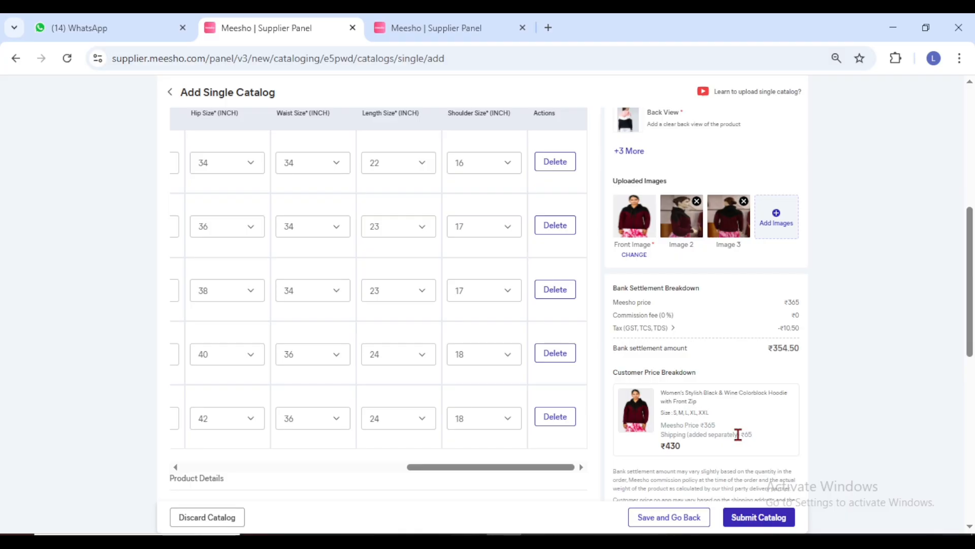
Set the product's color to Maroon in the product details.
drag(755, 435, 743, 435)
click(760, 422)
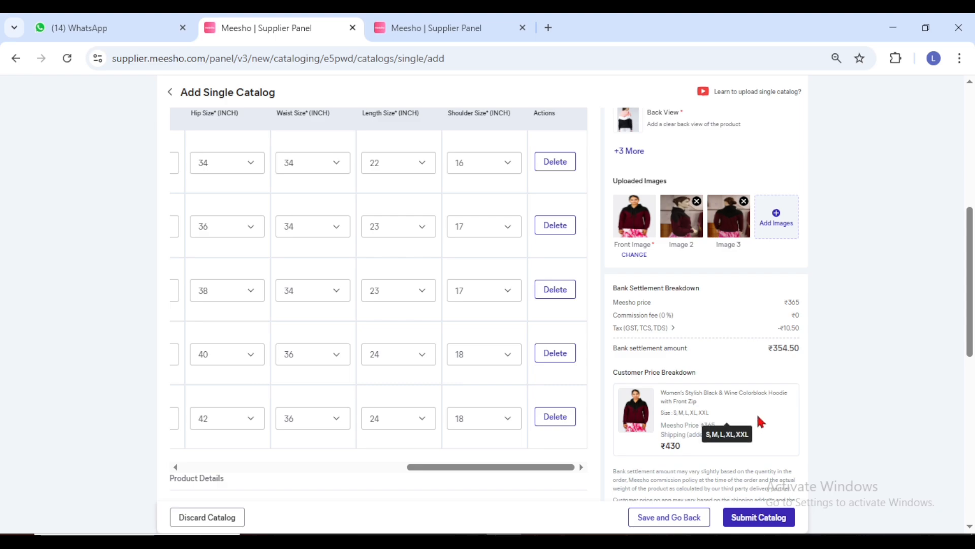
scroll(692, 444, down, 6)
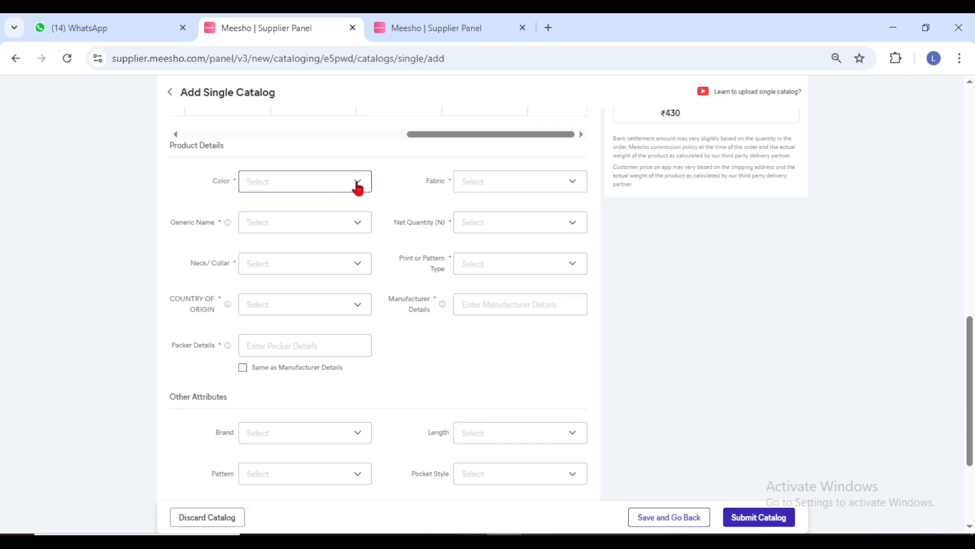
click(326, 184)
click(305, 206)
text(ma)
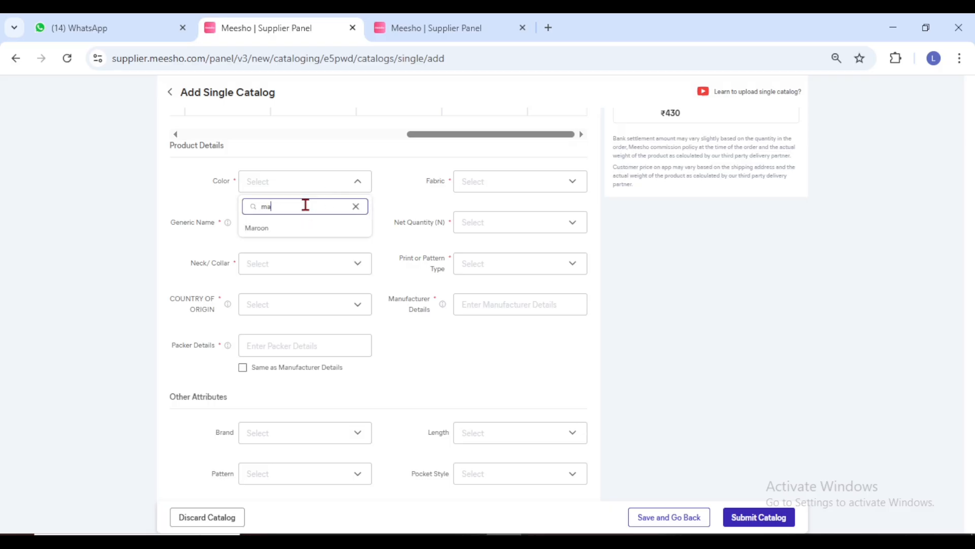
text(ro)
click(292, 227)
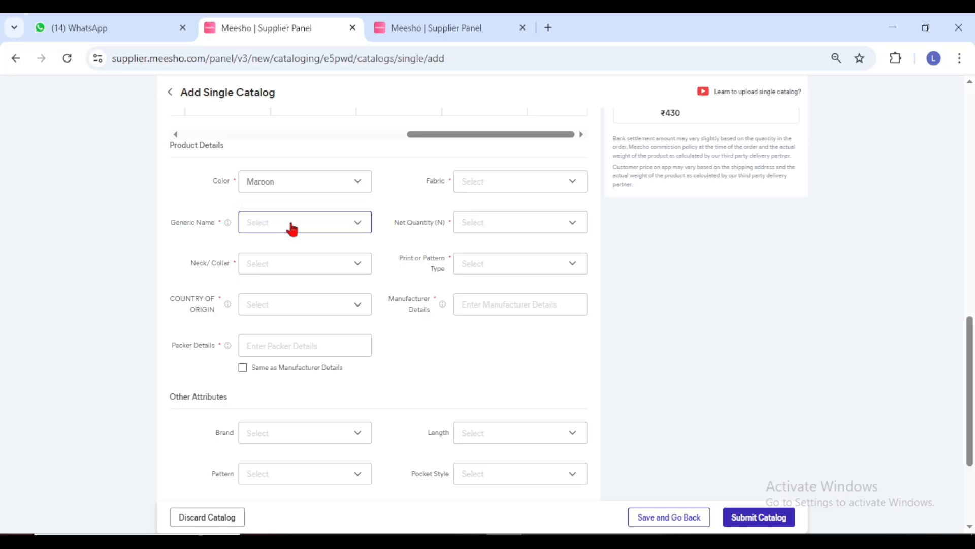
Set the fabric to Fleece and the generic name to Sweatshirts in the product details.
click(497, 187)
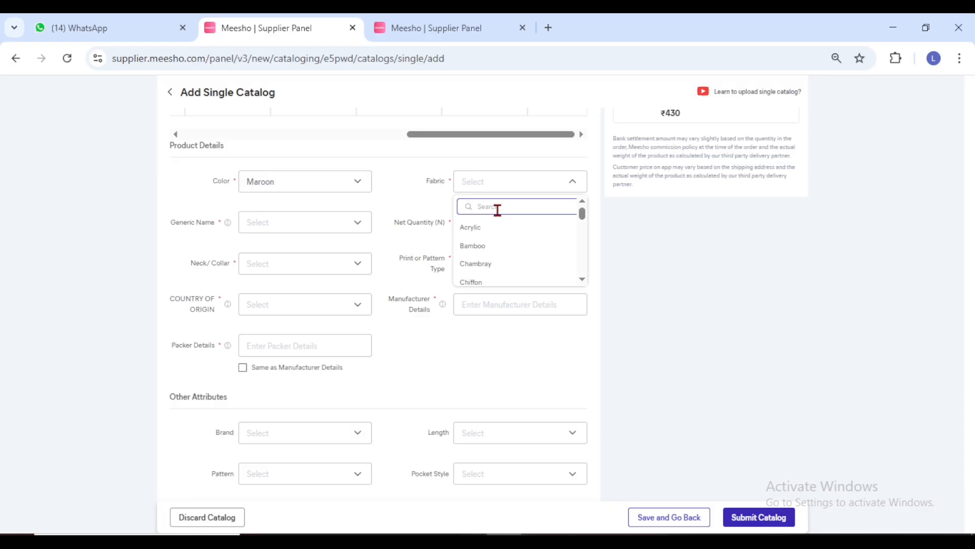
text(phi)
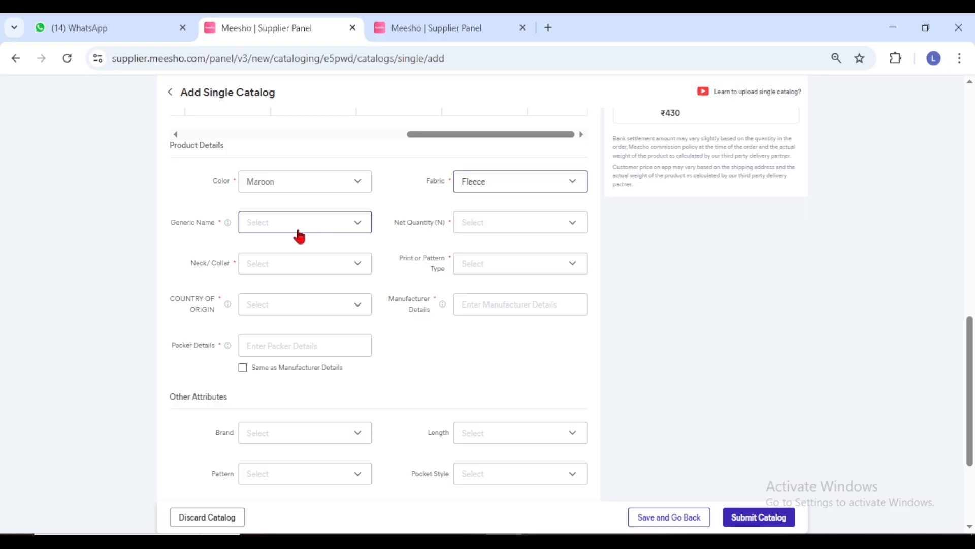
click(298, 232)
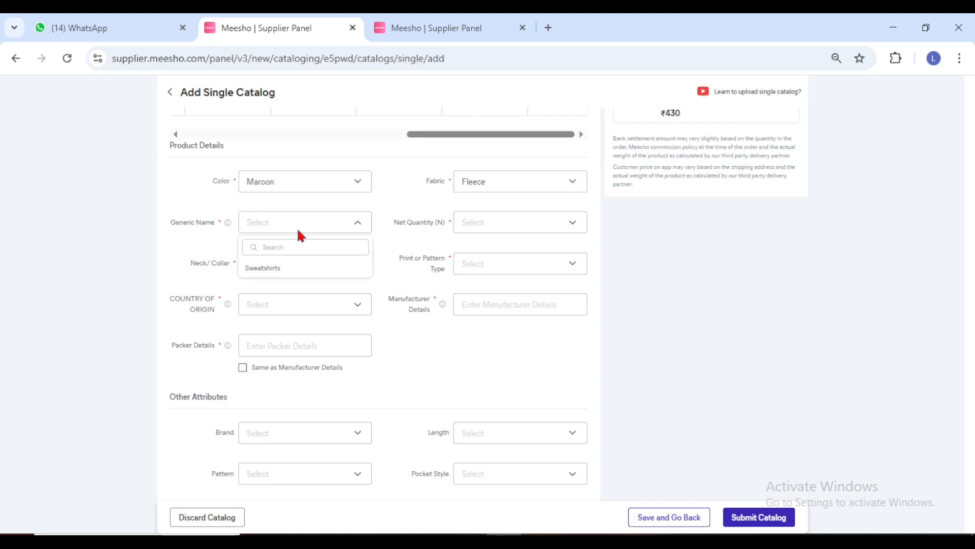
click(269, 269)
Set the net quantity to 1 and the neck/collar style to Hood.
click(489, 223)
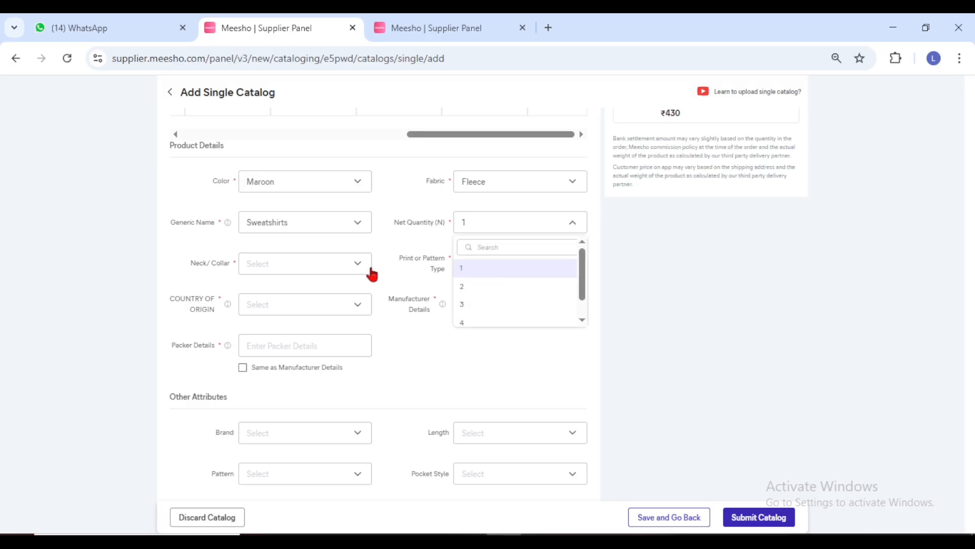
click(343, 264)
click(285, 291)
text(h)
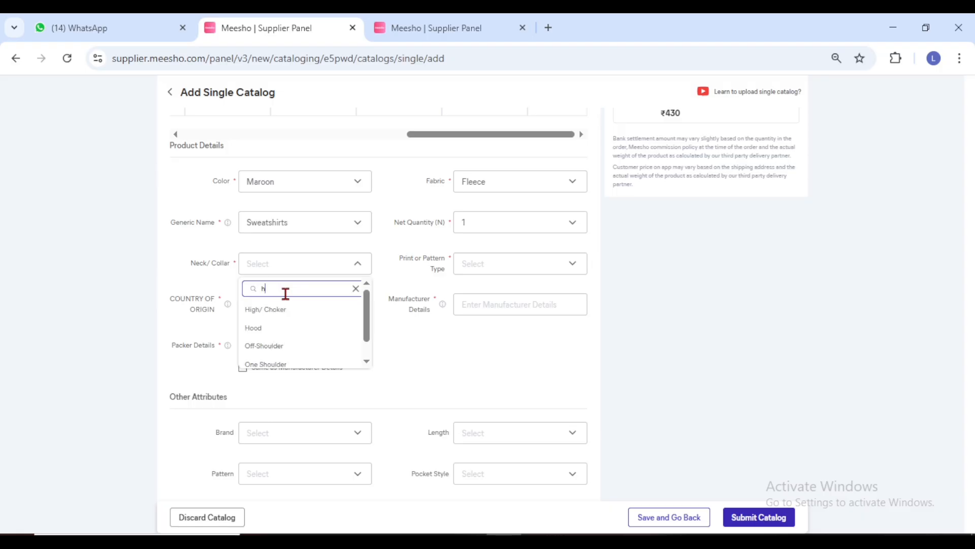
click(275, 329)
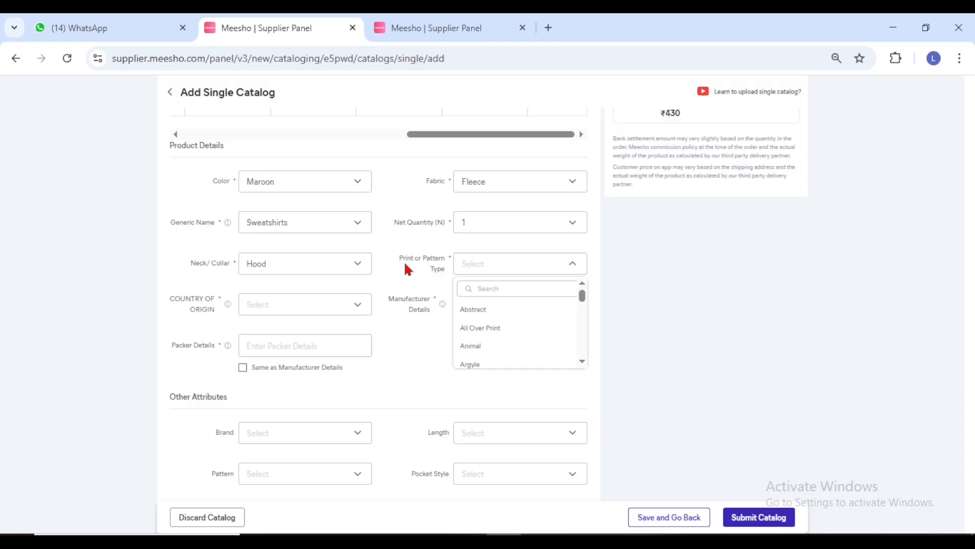
Set the print or pattern type to Colorblocked and the country of origin to India.
click(491, 264)
click(491, 265)
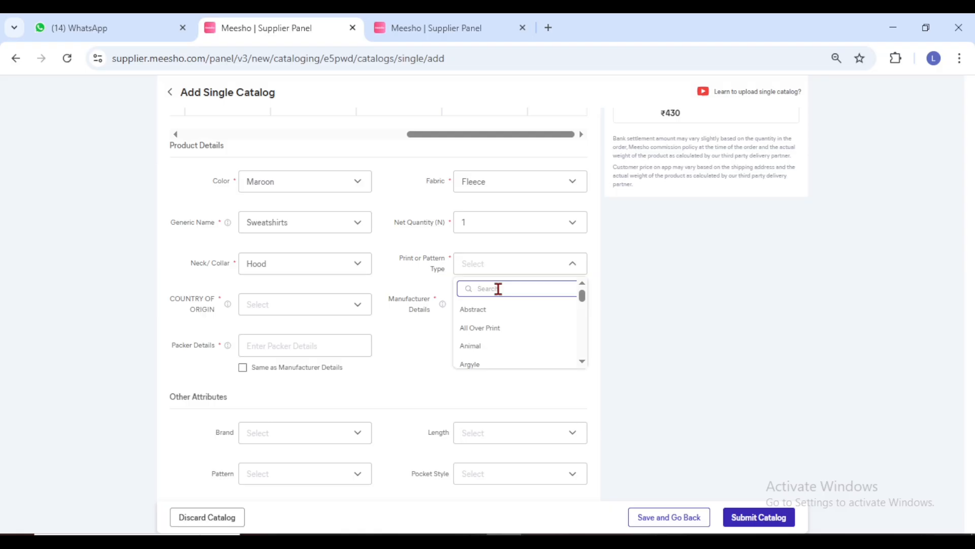
text(co)
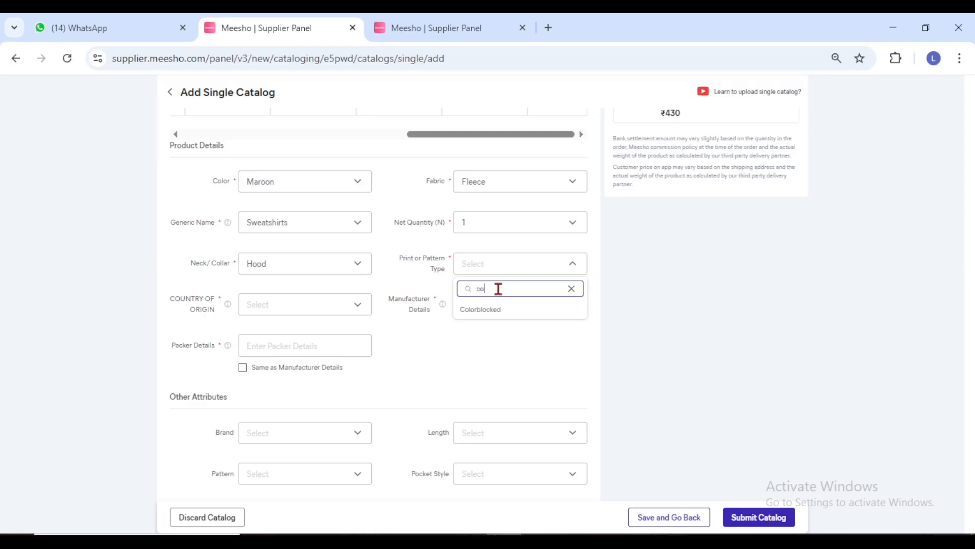
click(499, 318)
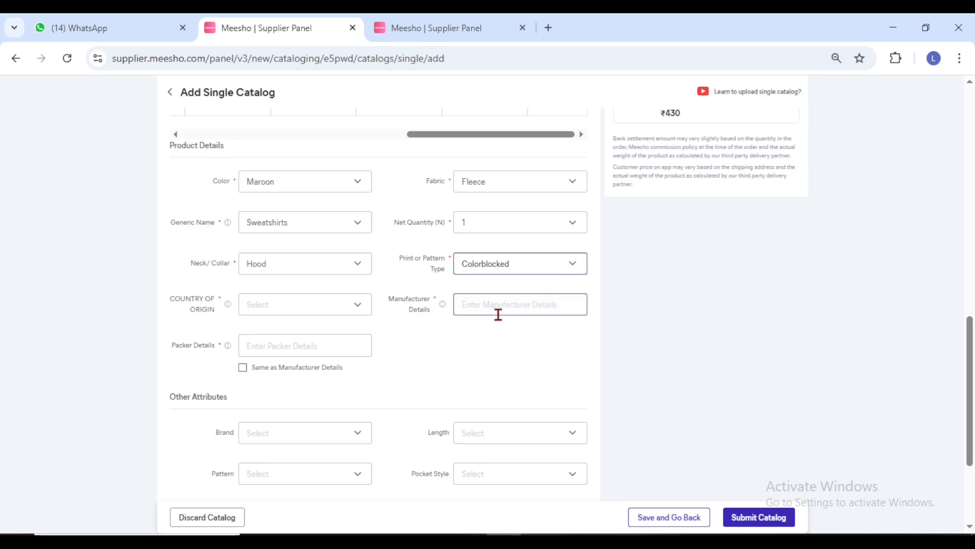
click(319, 314)
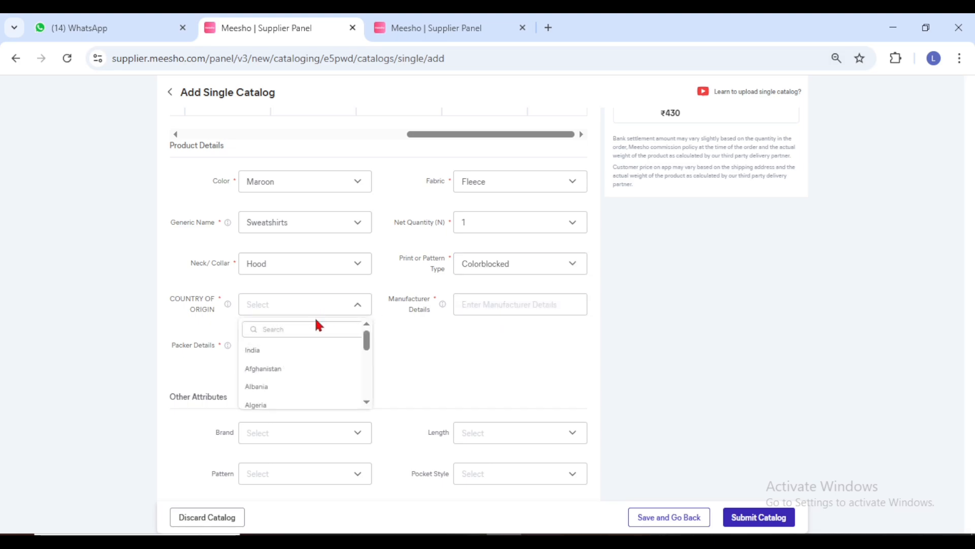
click(290, 356)
Enter LUCKY FASHION as both the manufacturer details and the packer details.
click(468, 304)
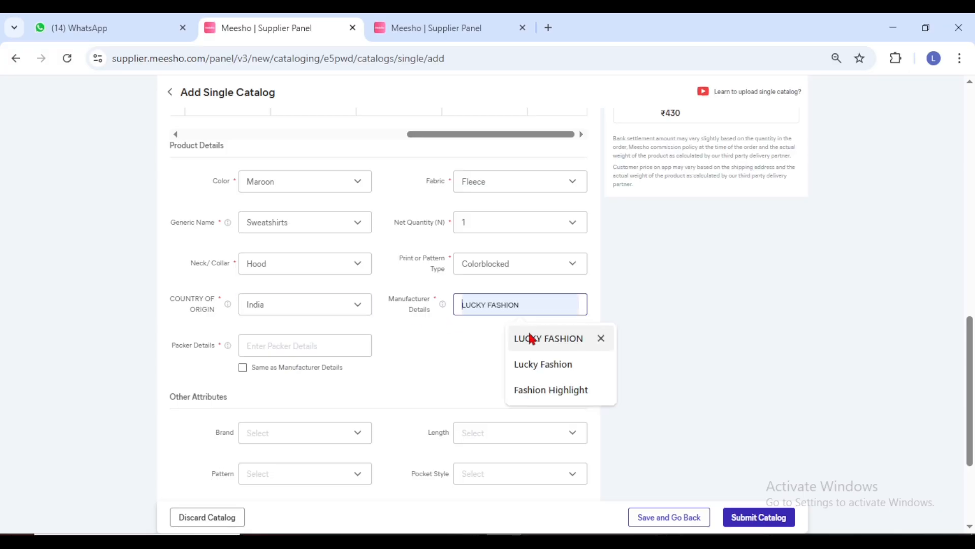
click(538, 340)
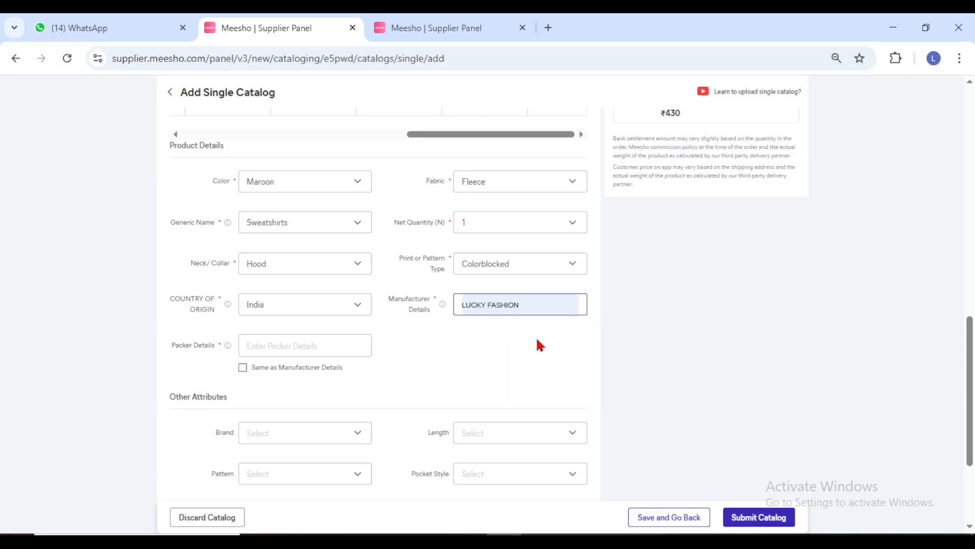
click(338, 346)
click(339, 379)
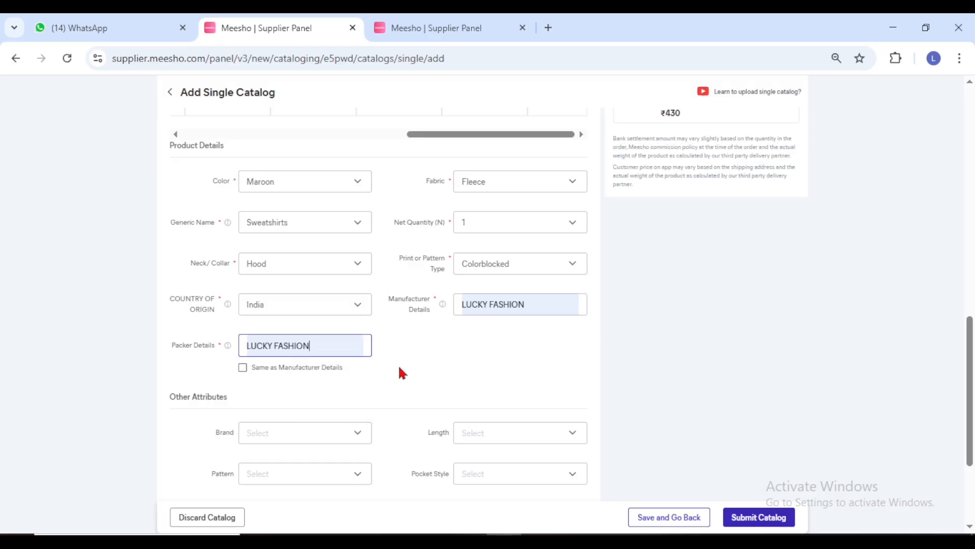
click(417, 368)
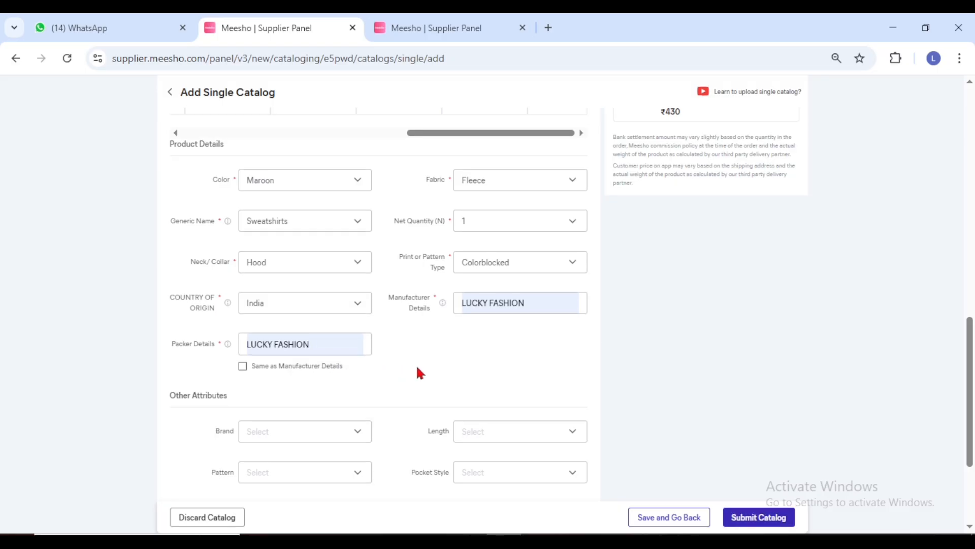
Set the length to Regular and the pattern to Self-Design in the other attributes.
scroll(417, 368, down, 3)
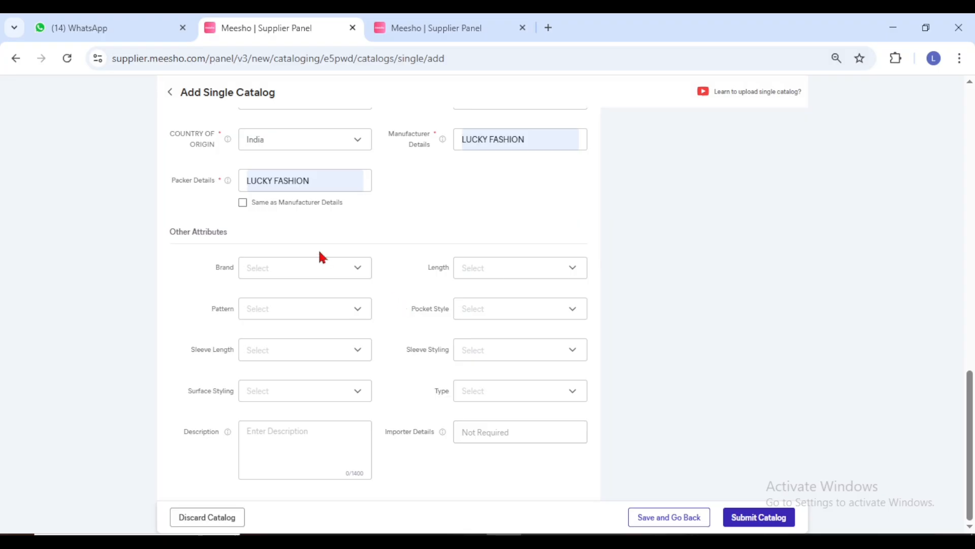
click(488, 275)
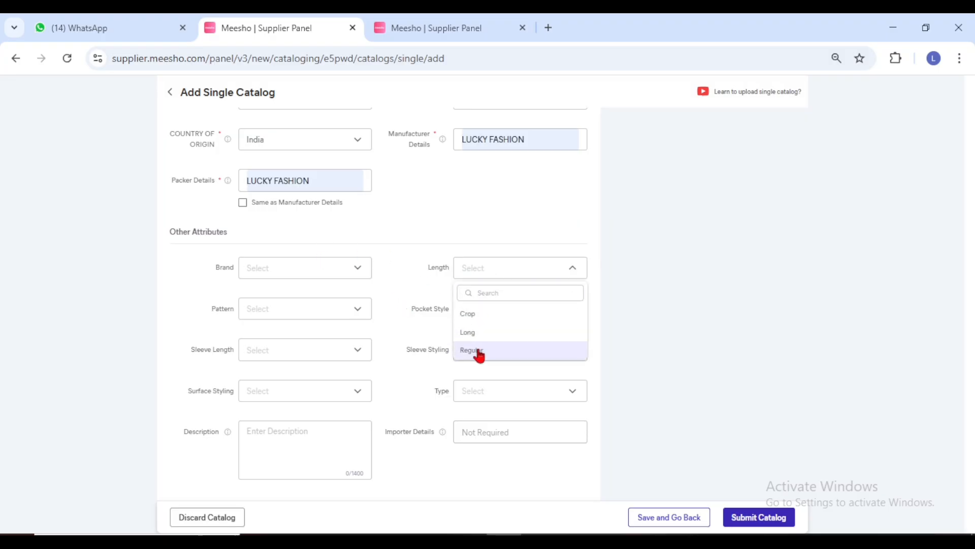
click(472, 350)
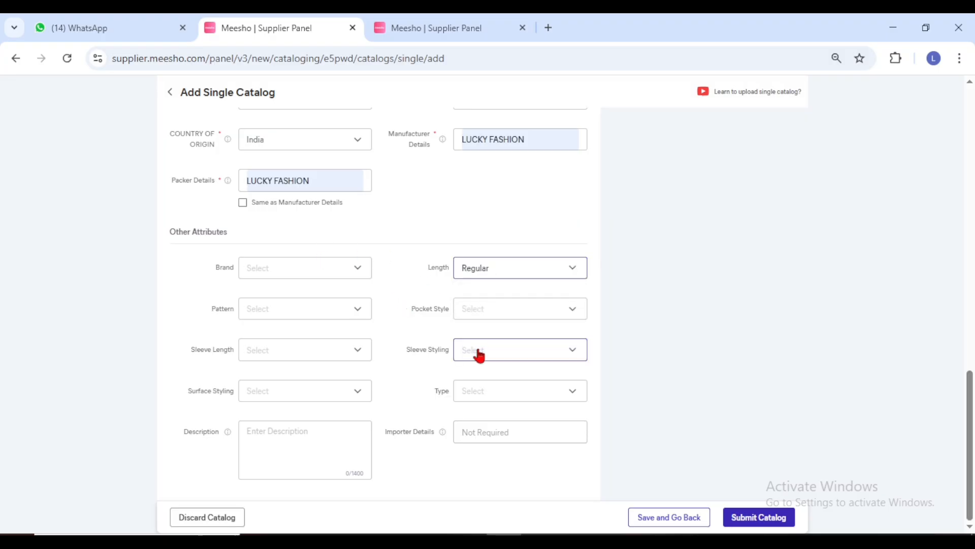
click(353, 318)
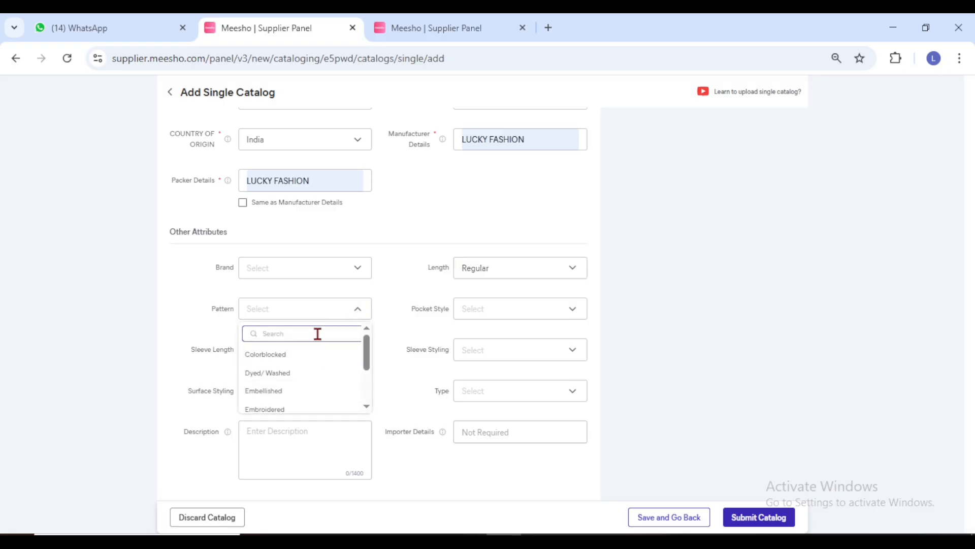
text(se)
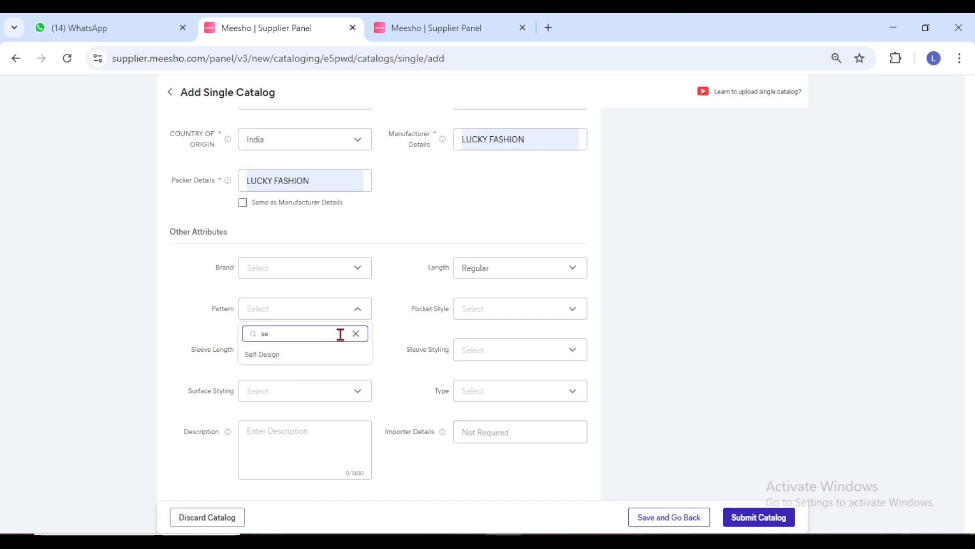
click(264, 355)
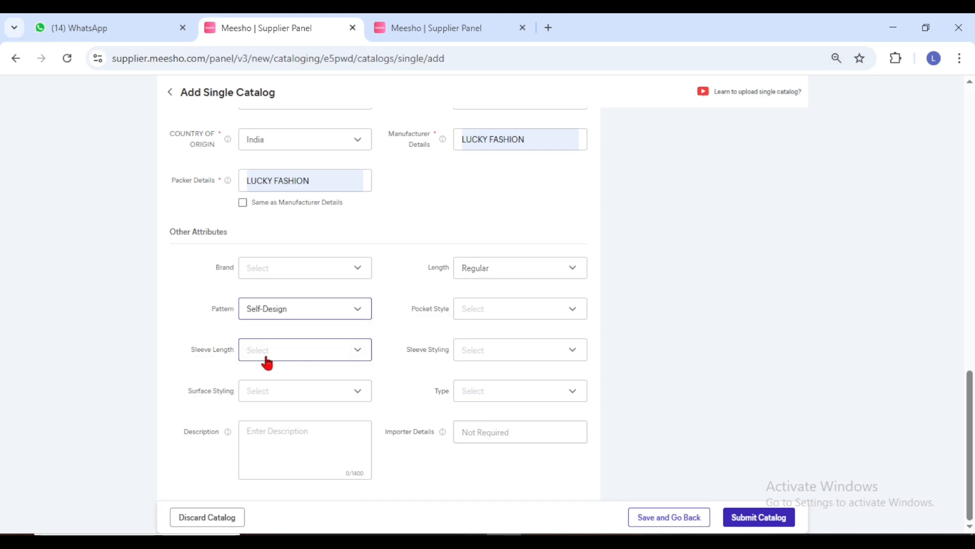
Set the pocket style to Kangaroo Pockets and the sleeve length to Long Sleeves.
click(518, 312)
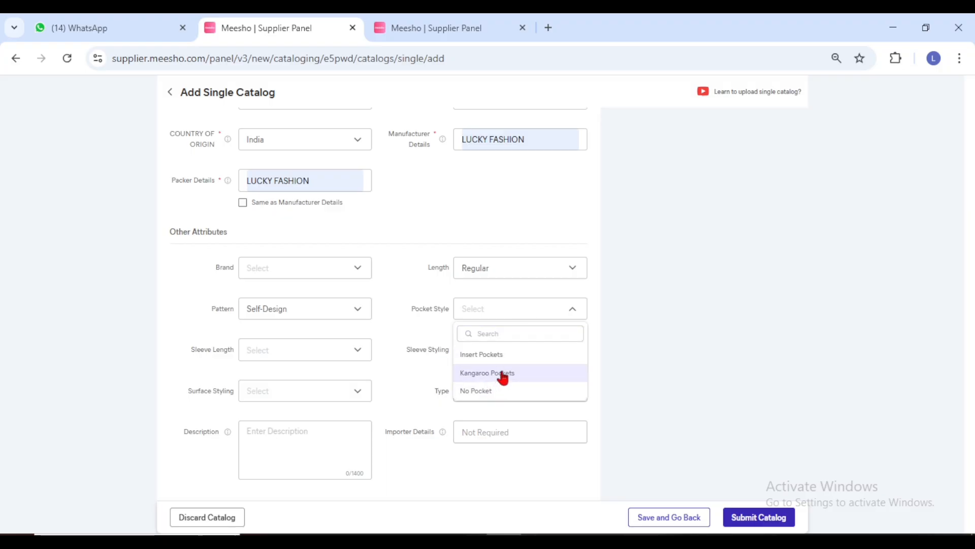
click(503, 375)
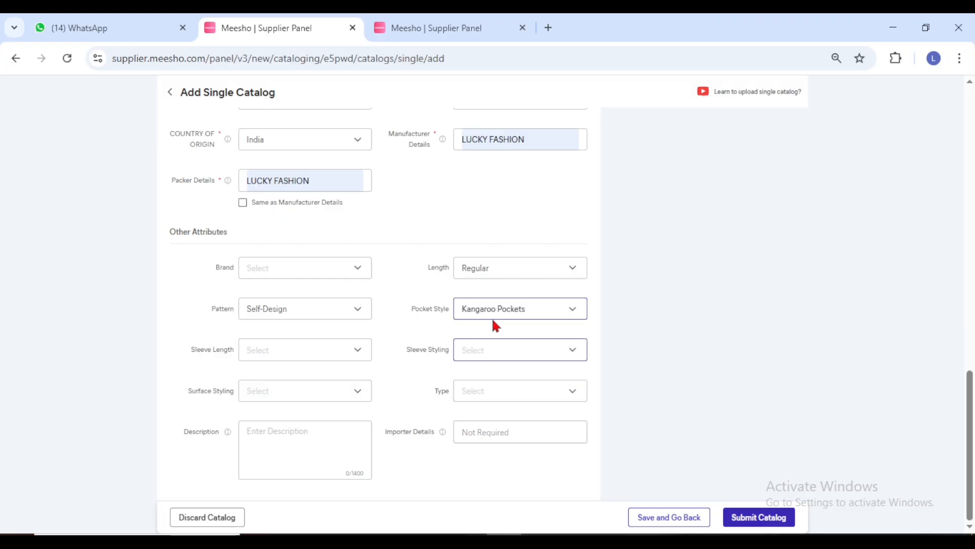
click(329, 353)
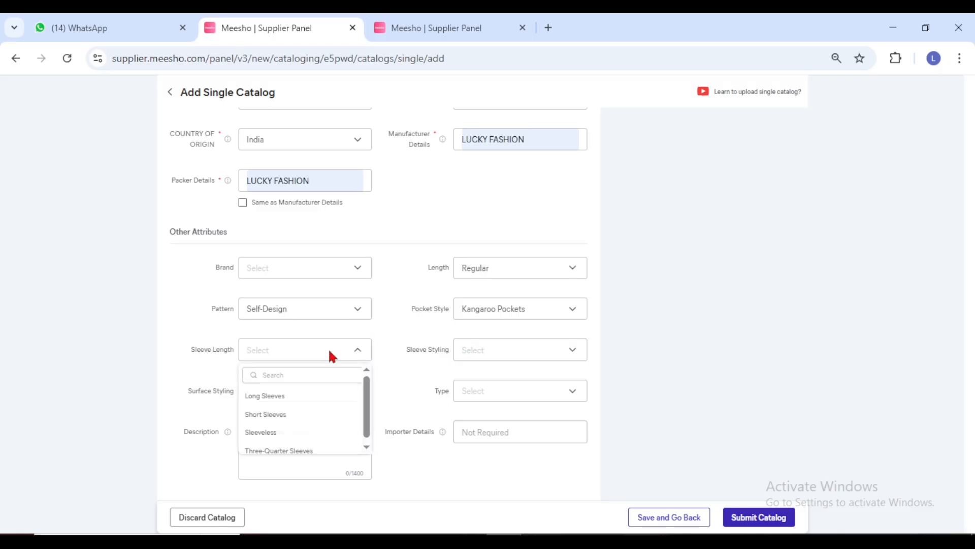
click(296, 398)
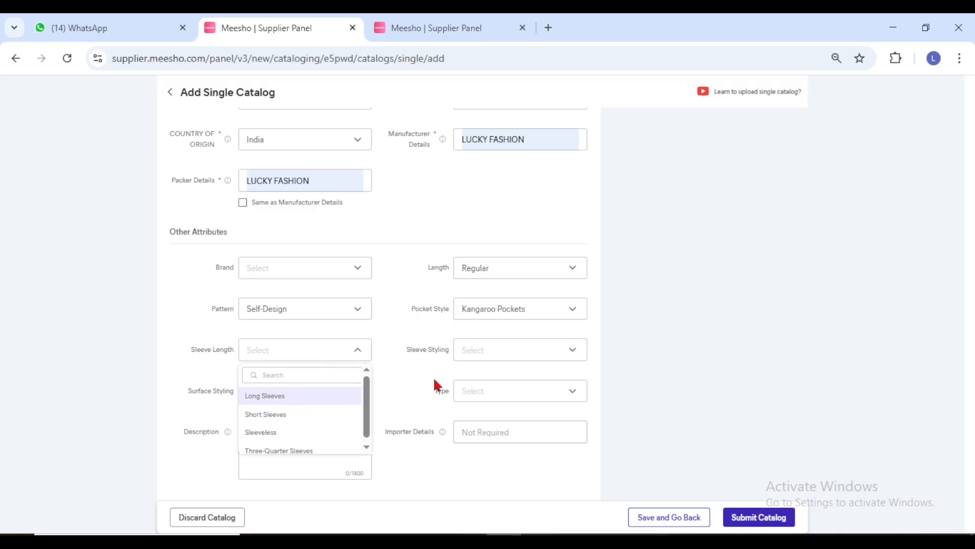
Set the sleeve styling attribute to Sleeveless.
click(476, 355)
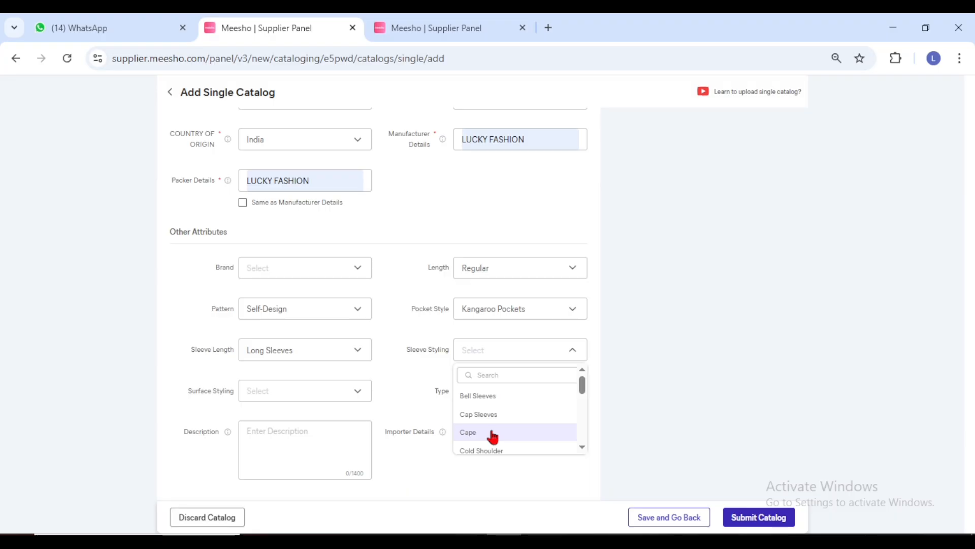
scroll(492, 436, down, 3)
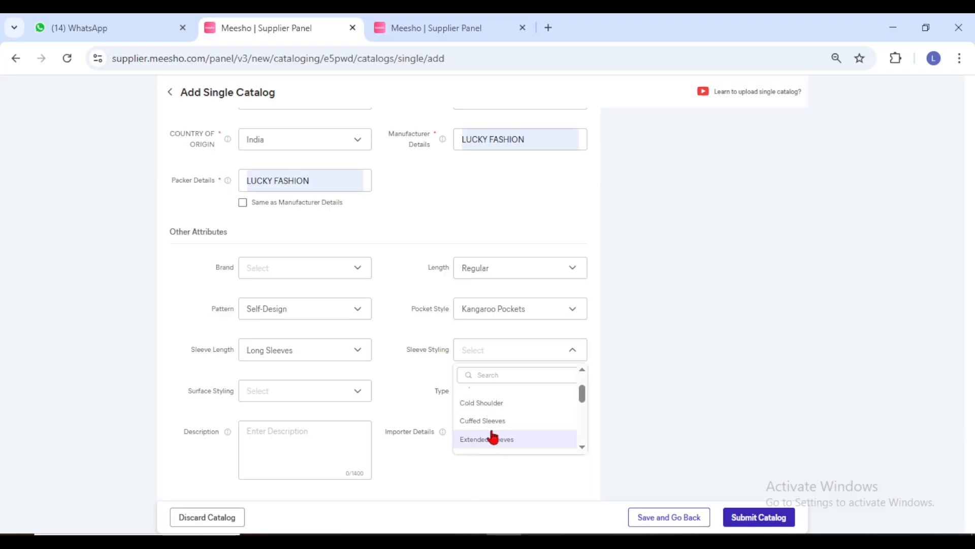
scroll(492, 434, down, 1)
click(491, 435)
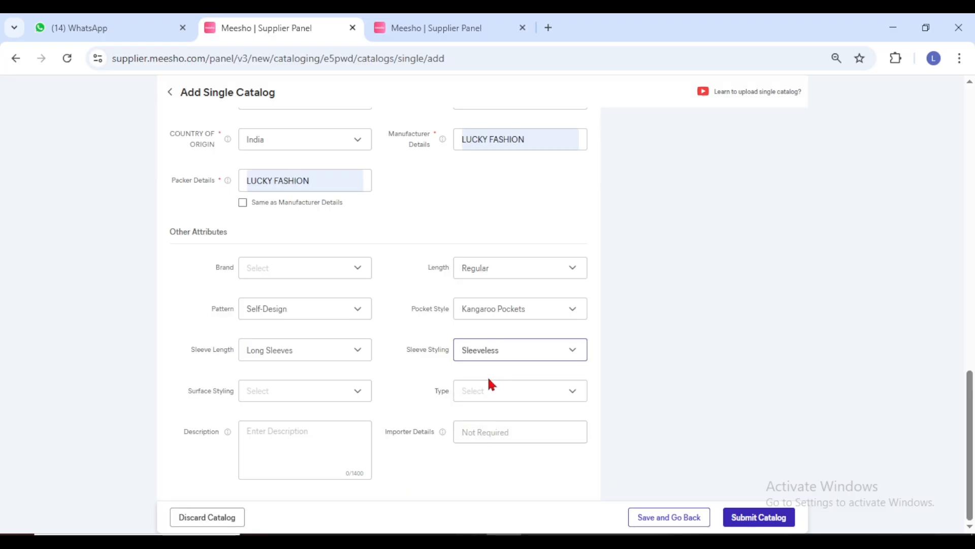
Set the sweatshirt's type to Zippers, leaving the surface styling unselected.
click(344, 396)
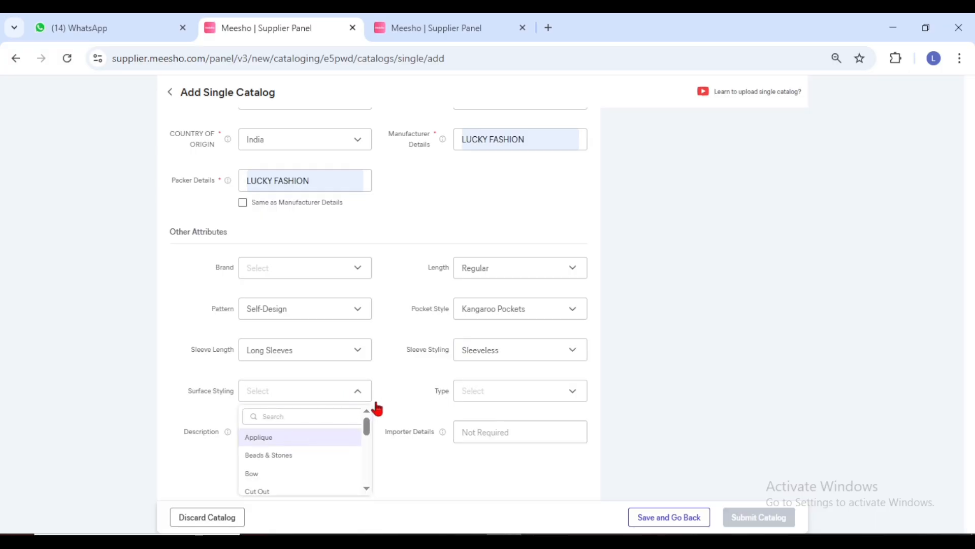
click(481, 394)
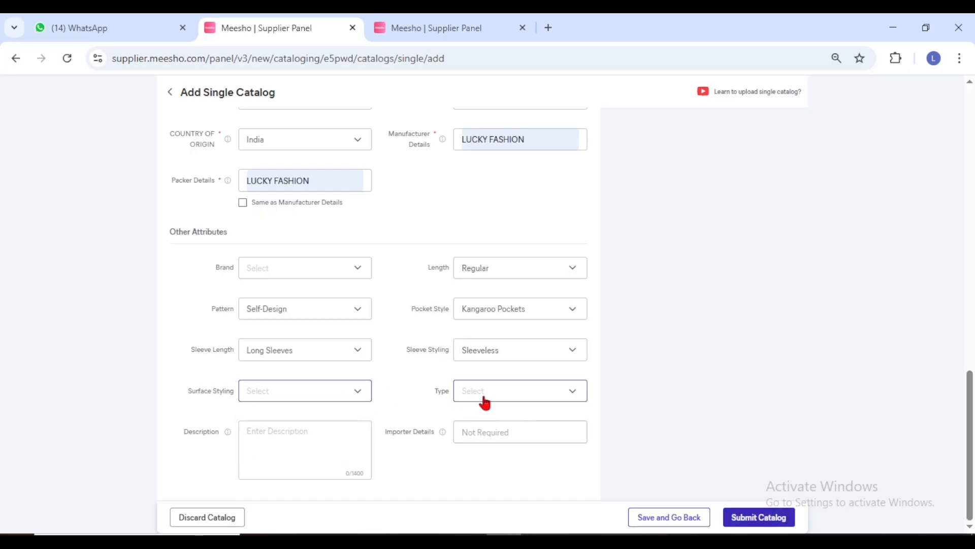
click(482, 393)
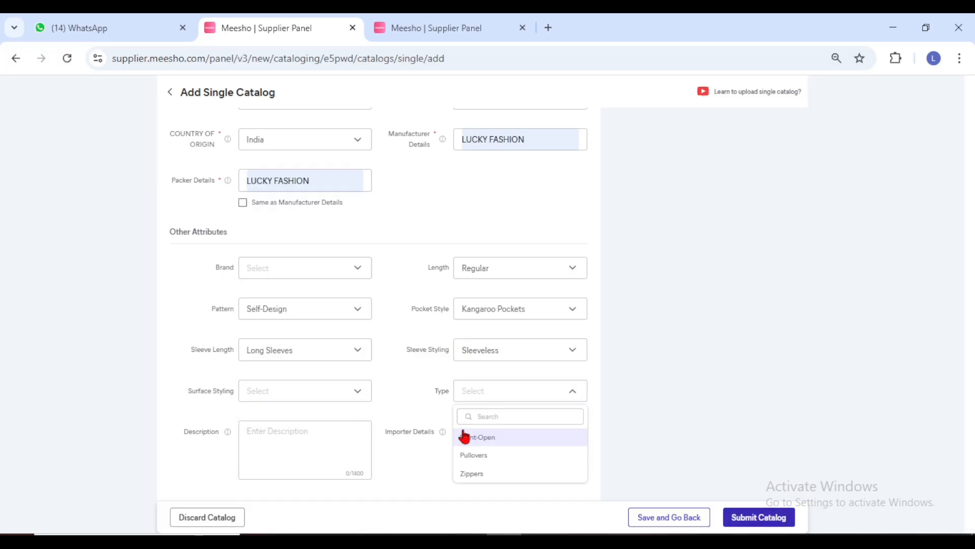
click(475, 474)
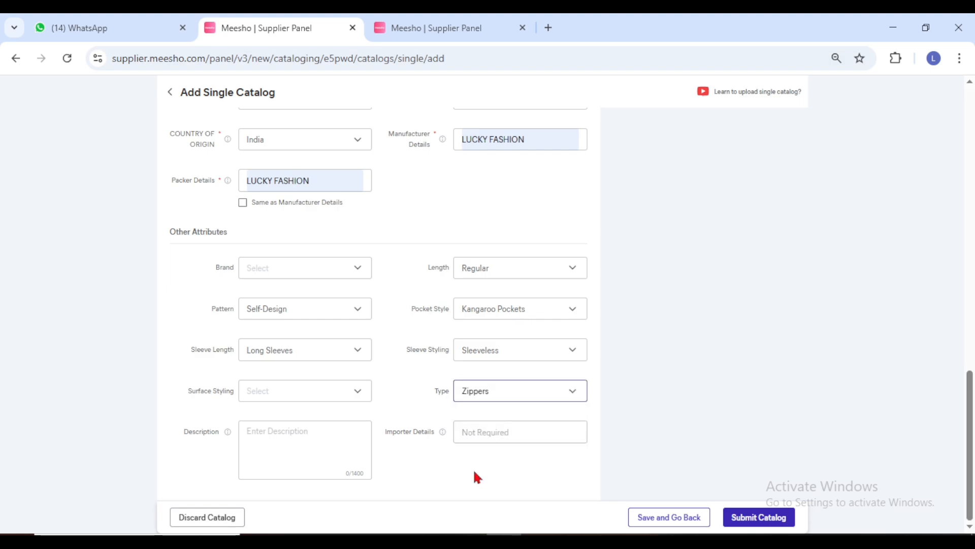
Paste the copied hoodie keyword text, ending in "Maroon Black Hoodie", as the product description.
click(358, 433)
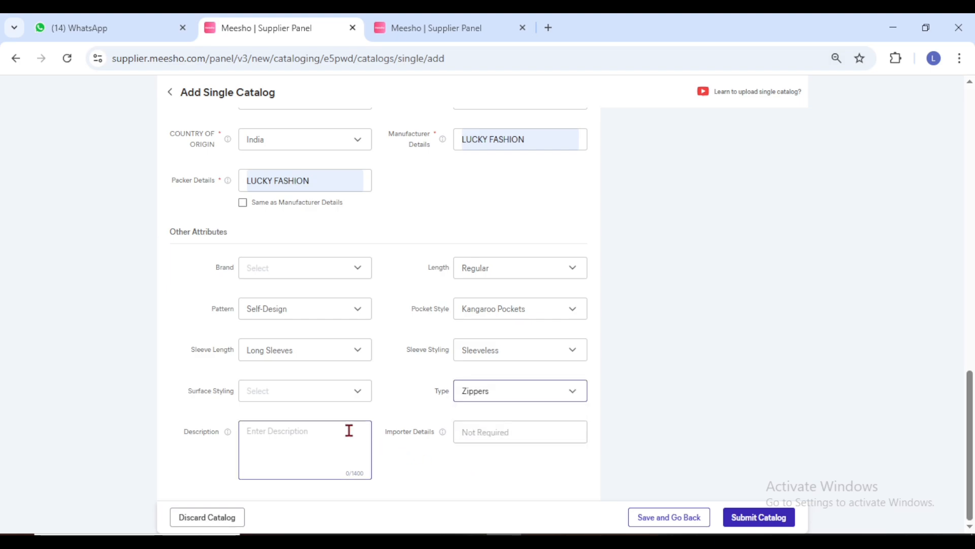
click(318, 433)
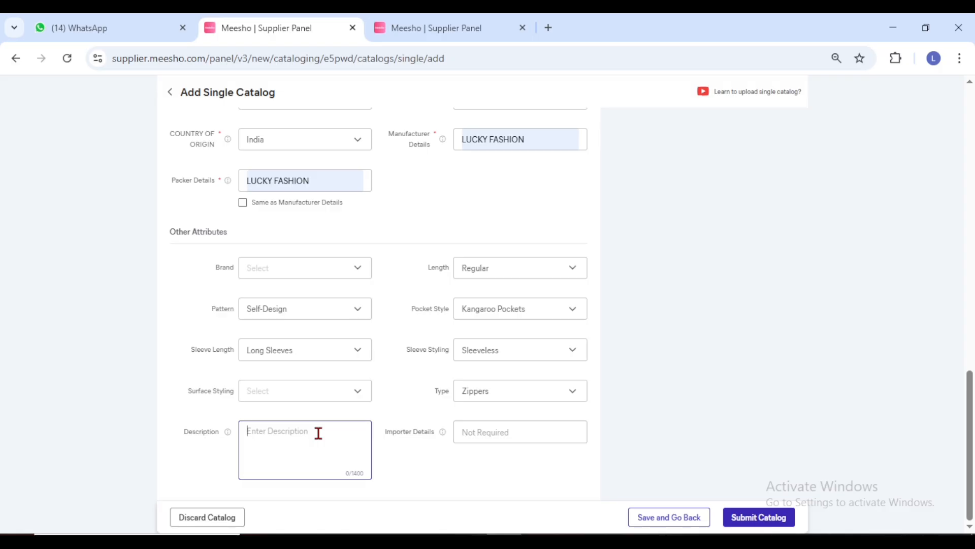
key(ctrl+v)
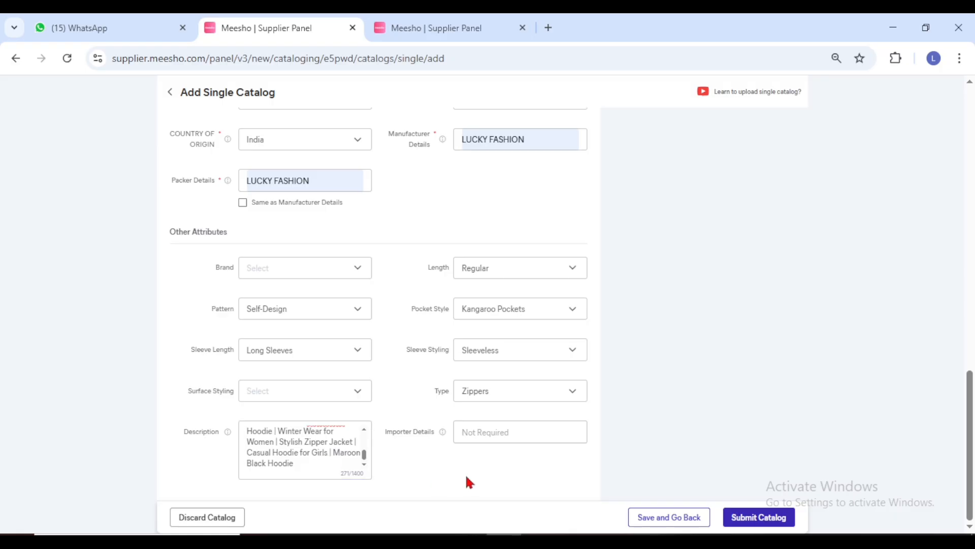
scroll(466, 478, up, 10)
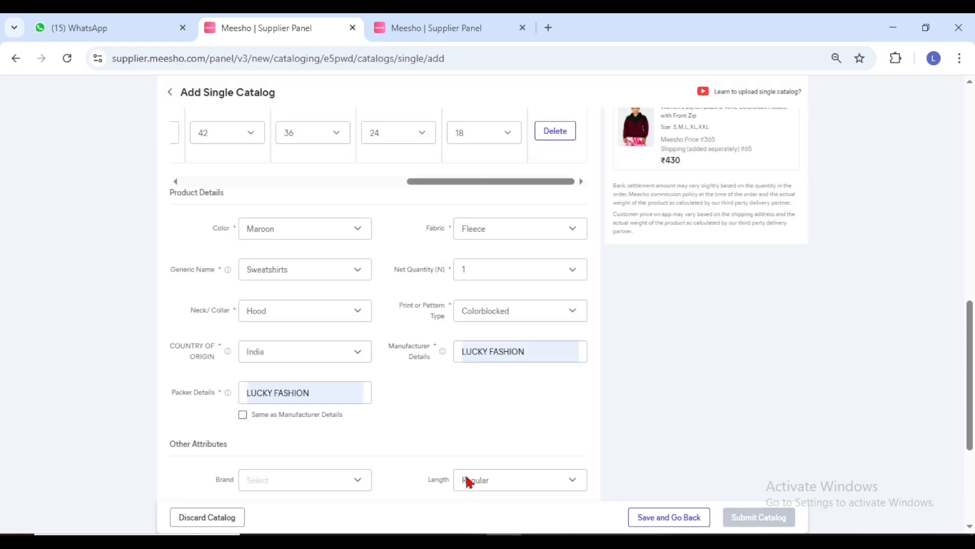
Review the completed sweatshirt listing and submit the catalog for quality check, accepting the submission request.
scroll(467, 478, up, 5)
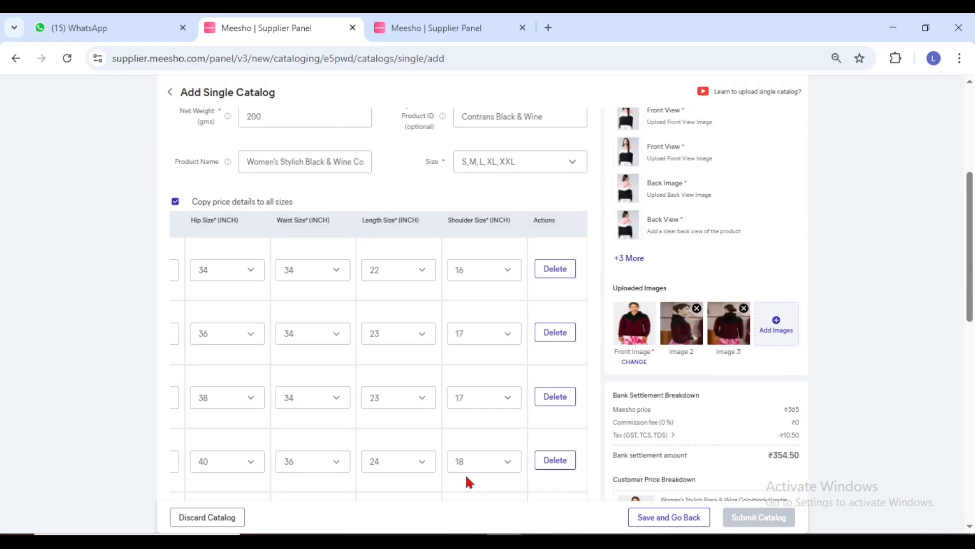
scroll(725, 500, down, 8)
click(768, 524)
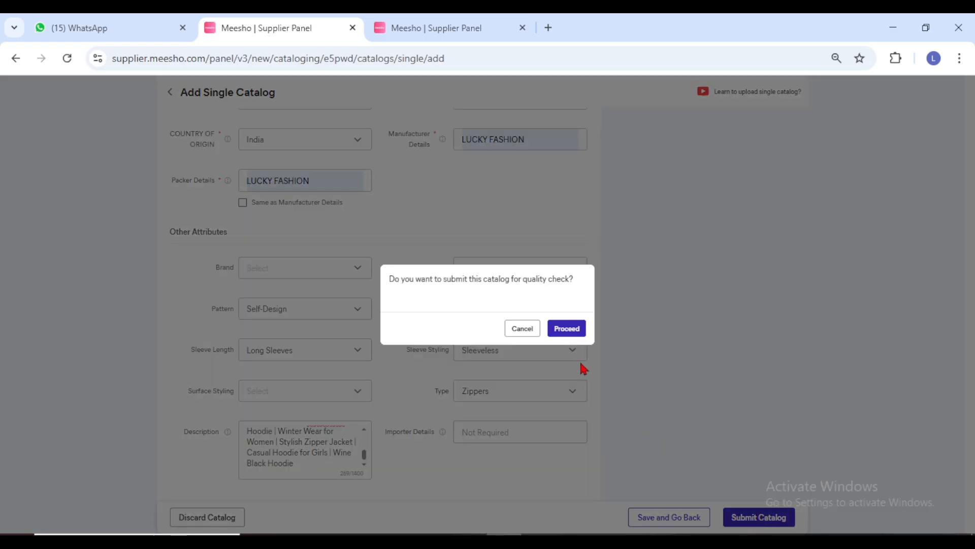
click(573, 330)
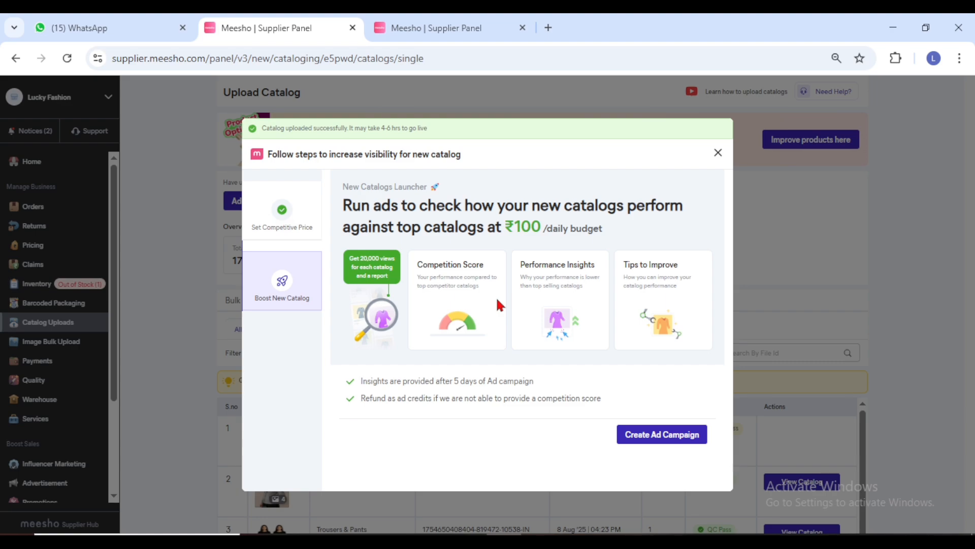
Create an ad campaign for the new catalog at the ₹100 daily budget and refresh the uploaded catalogs list.
click(635, 440)
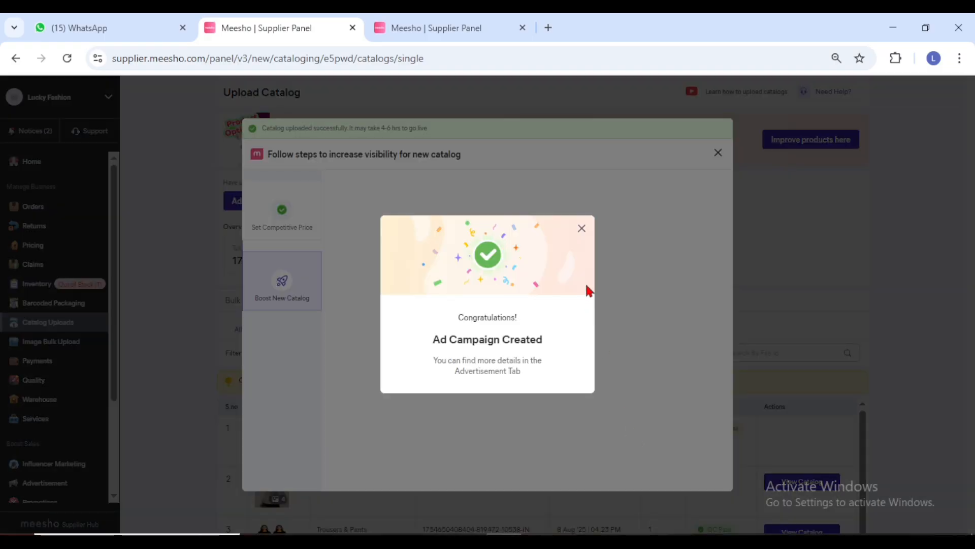
click(582, 229)
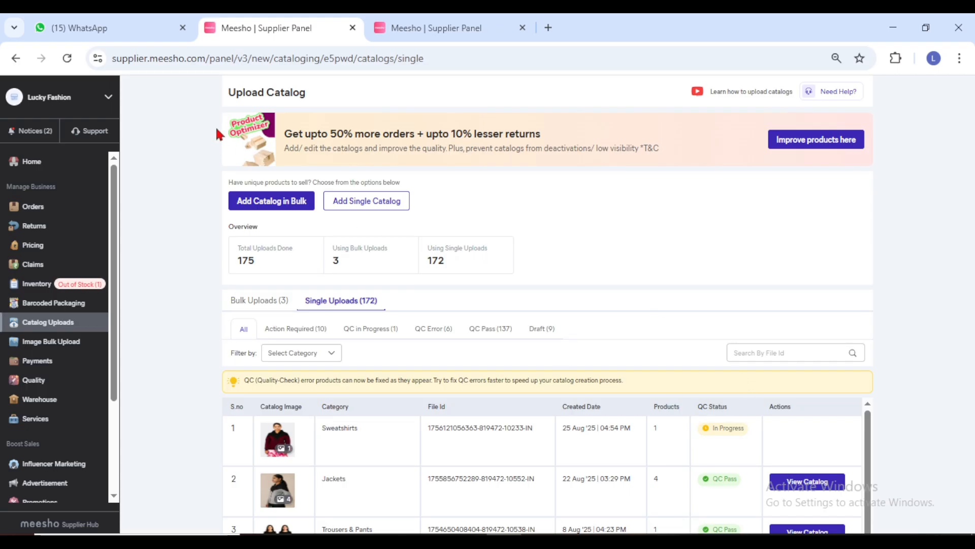
click(72, 64)
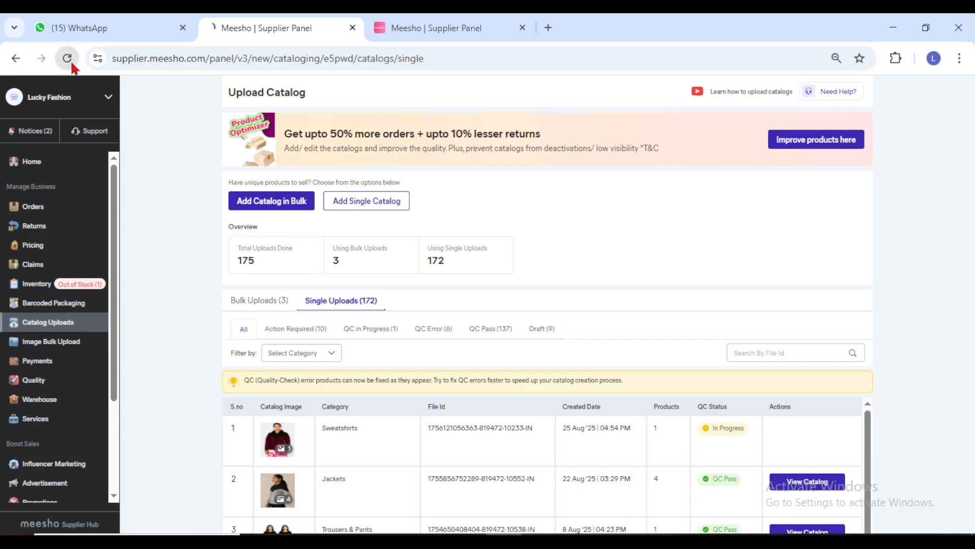